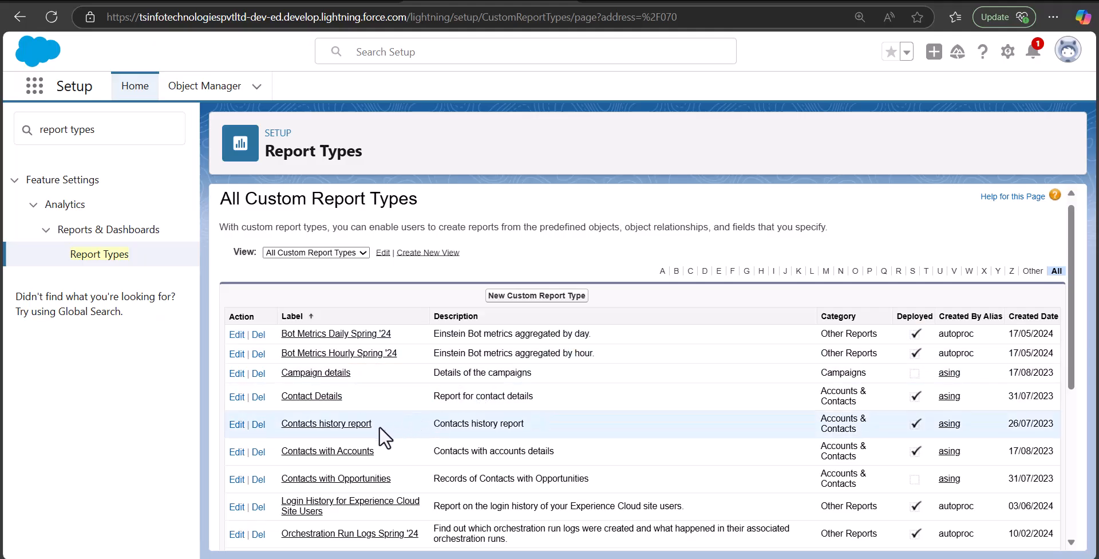
Open the field layout of the Contacts with Accounts custom report type for editing.
click(345, 451)
scroll(514, 340, down, 1)
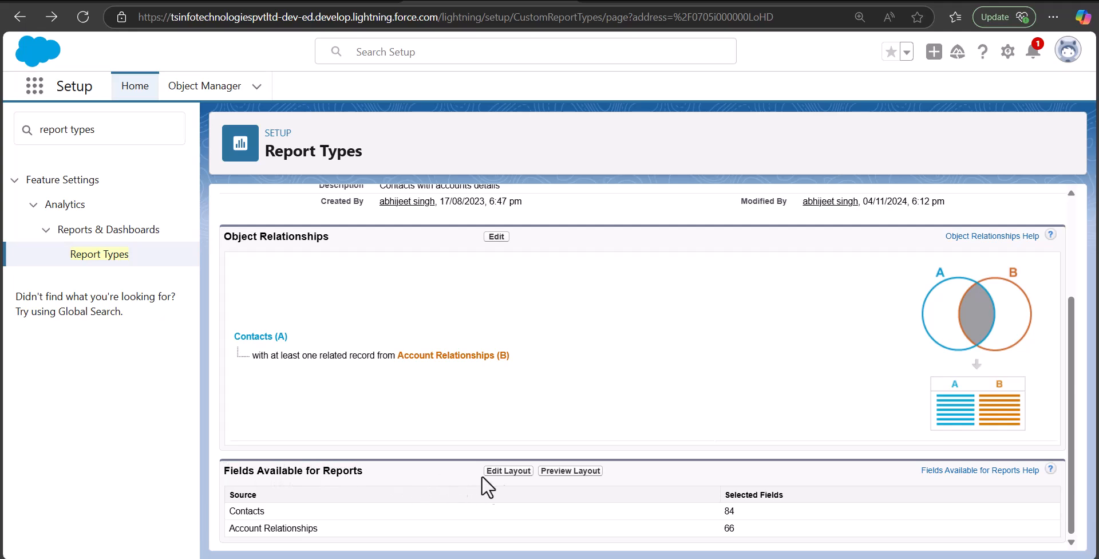
click(507, 471)
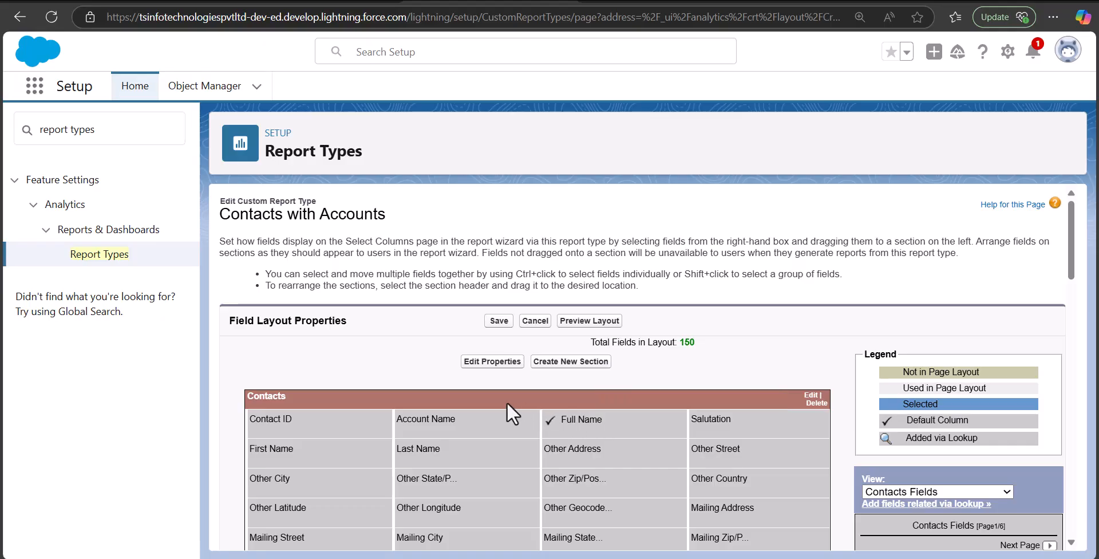
Select the Contact ID, Account Name, First Name and Last Name fields in the Contacts section and open their properties.
scroll(507, 402, down, 15)
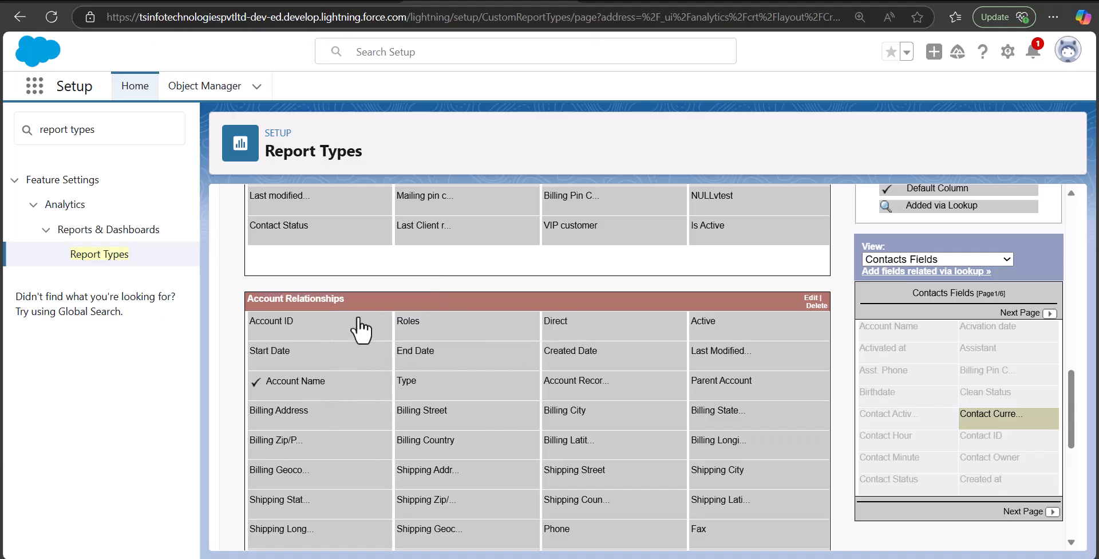
scroll(375, 380, up, 15)
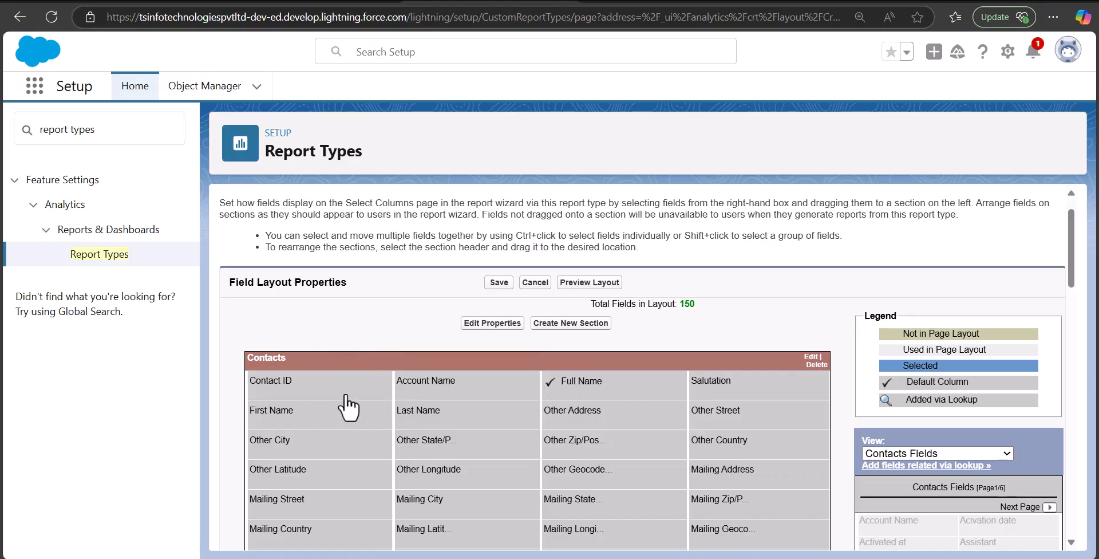
shift+click(353, 412)
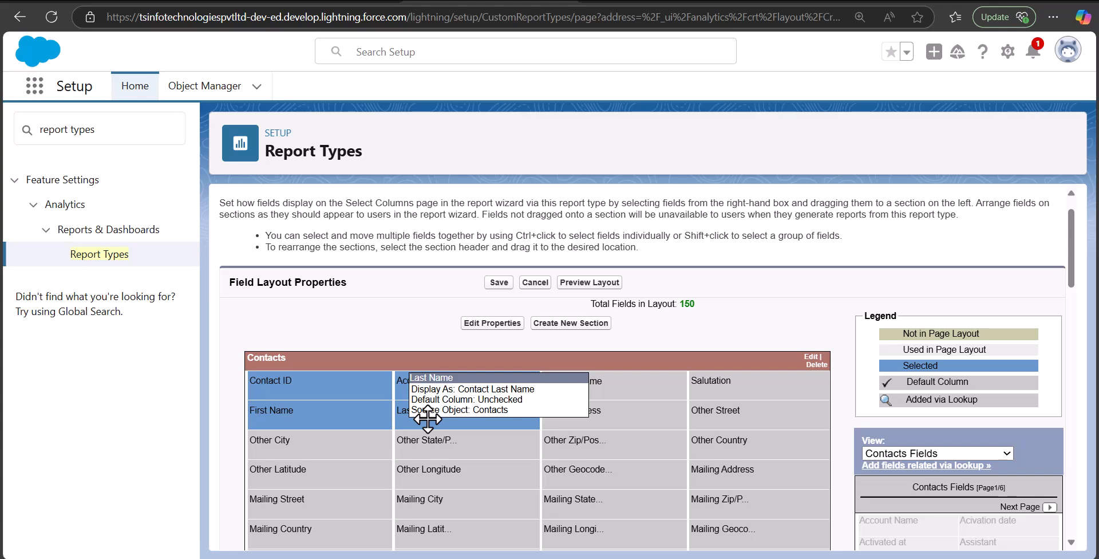
click(491, 324)
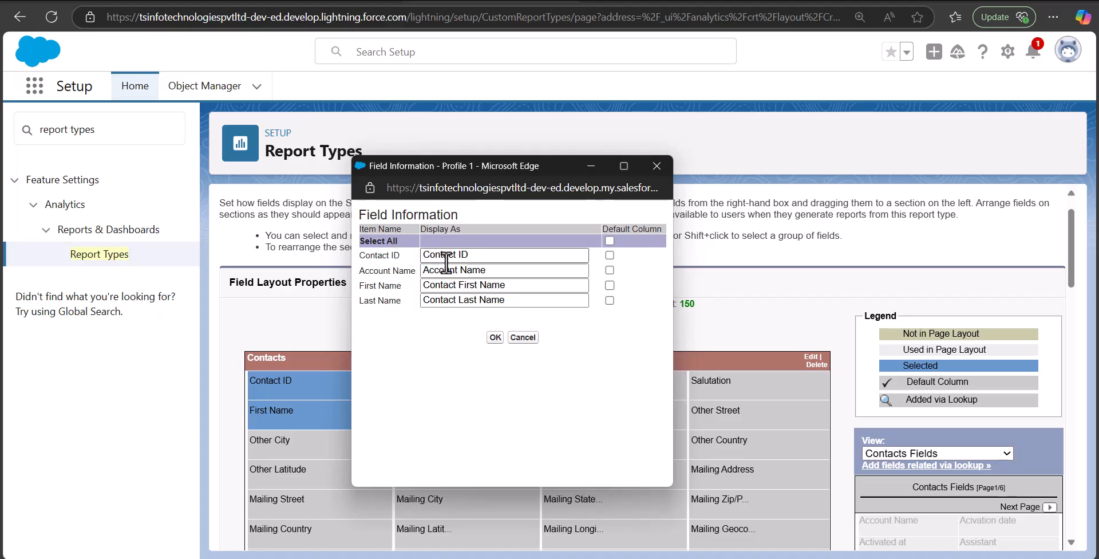
Set the display label of the Contact ID field to "ID of Contact".
drag(458, 256, 410, 255)
key(BackSpace)
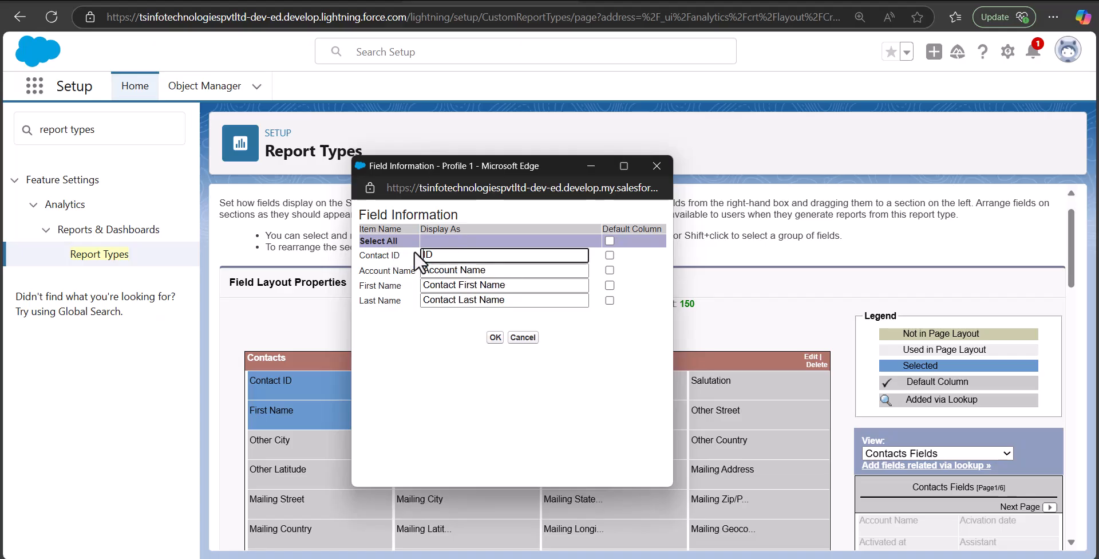
click(454, 254)
text(of Contact)
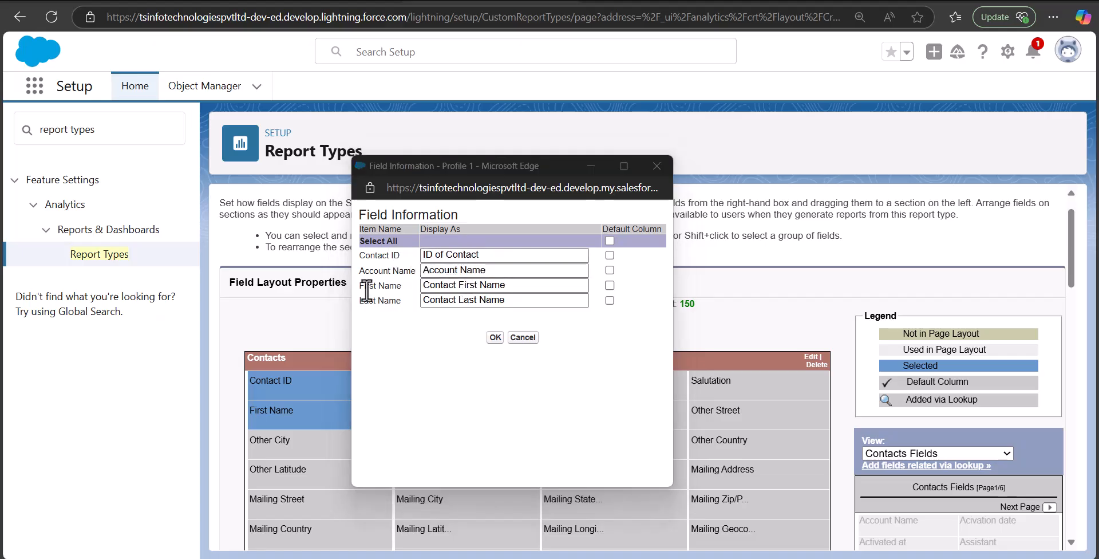
Set the display labels of First Name to "First Name Contact" and Last Name to "Last Name Contact".
double_click(452, 285)
key(BackSpace)
click(478, 285)
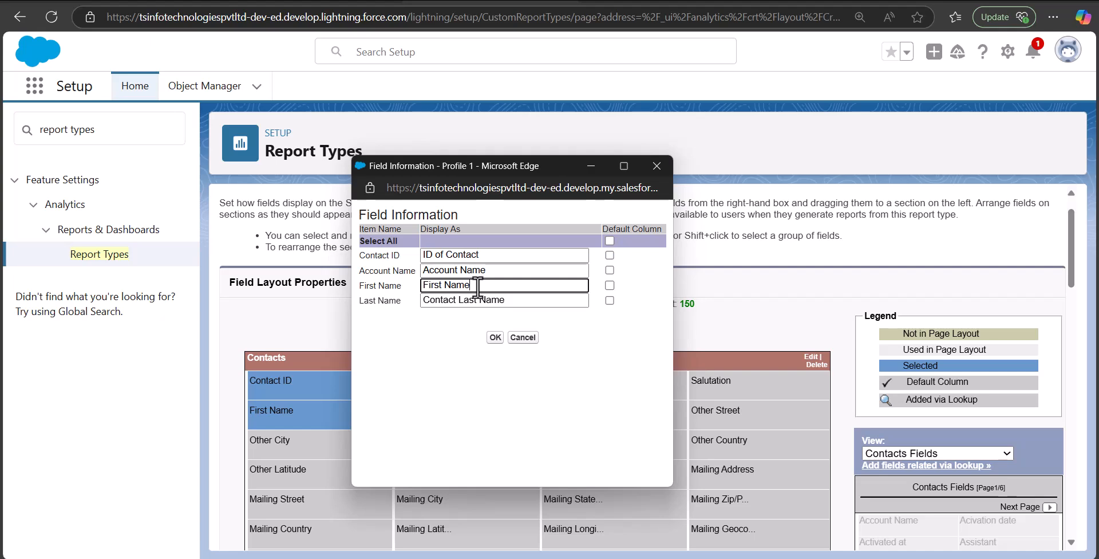
text(Contact)
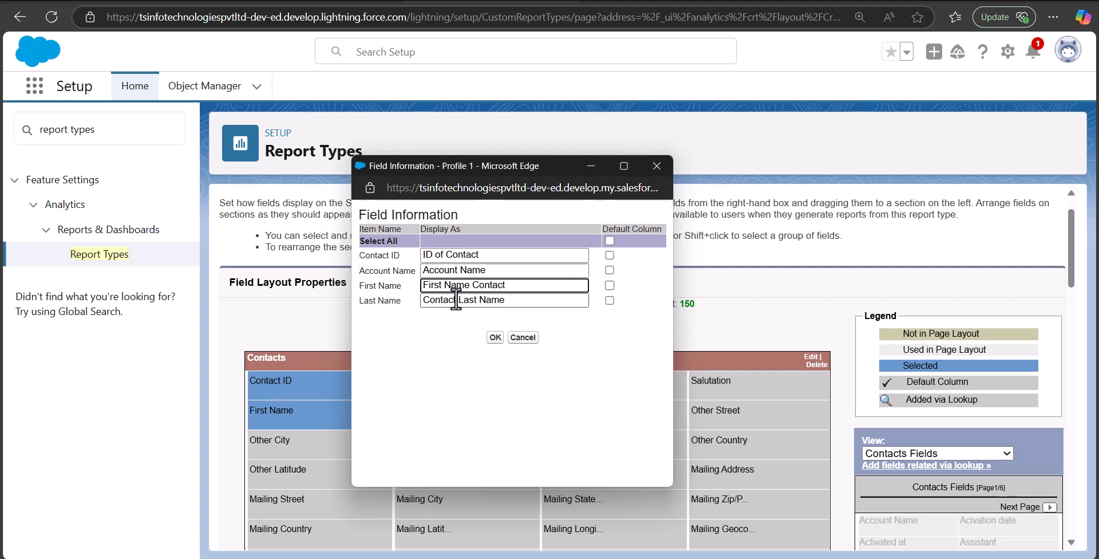
double_click(456, 298)
key(BackSpace)
key(BackSpace)
click(487, 304)
text(Contact)
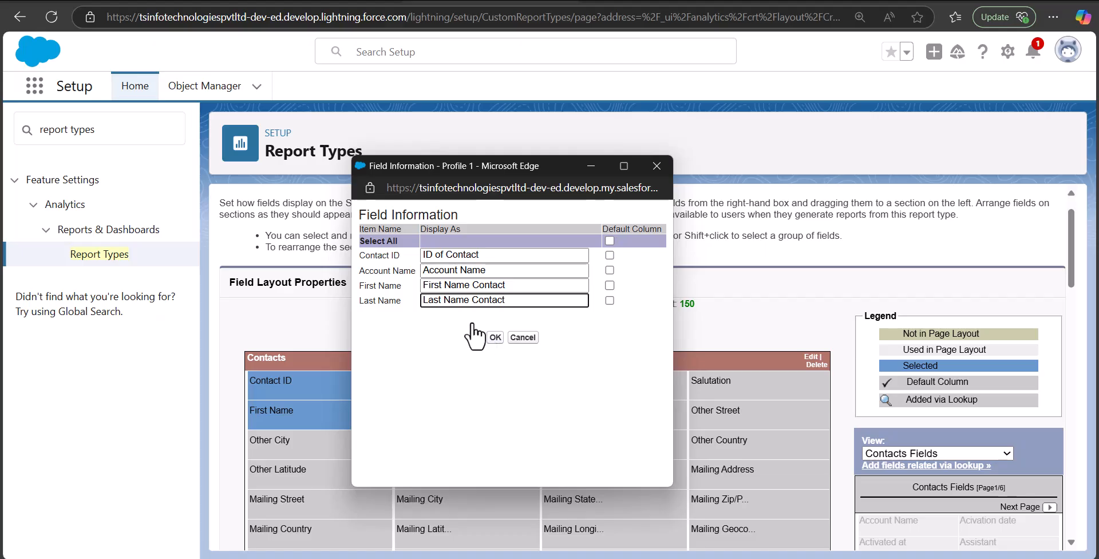
Set the Account Name field's display label to "Name Account", apply the labels and preview the column layout.
drag(456, 271, 416, 272)
key(BackSpace)
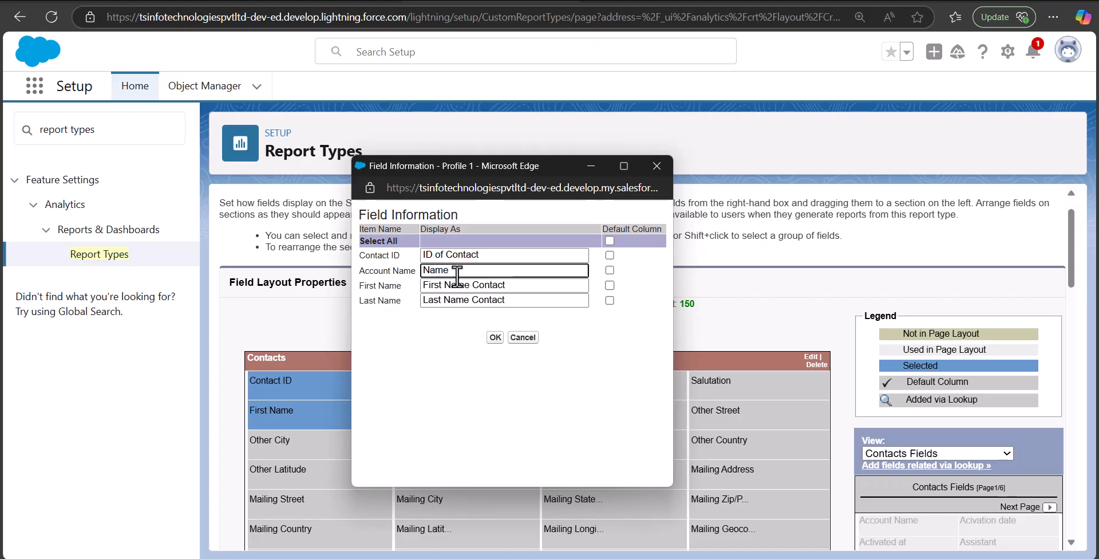
text(Acc)
click(495, 337)
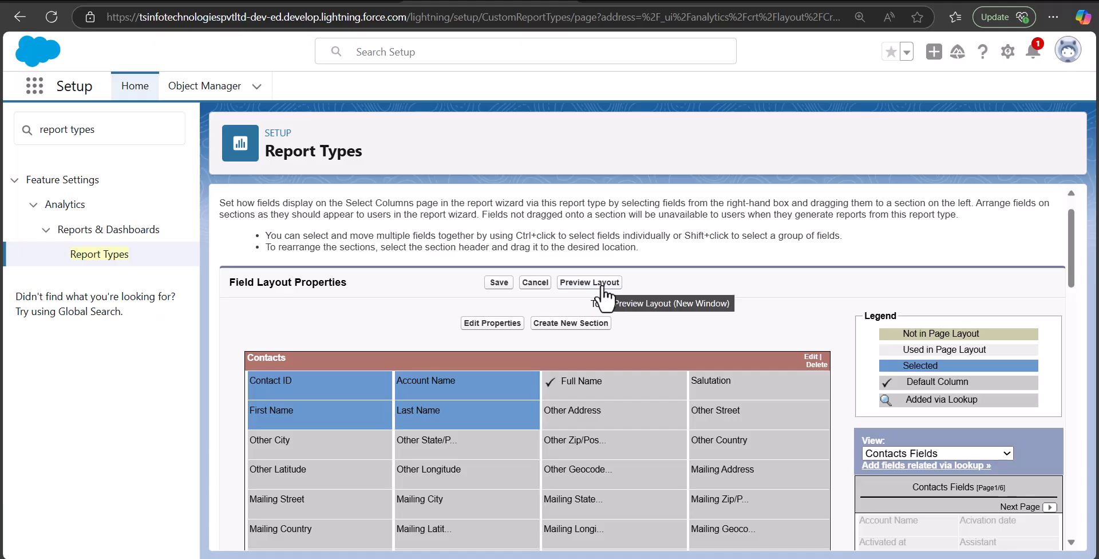
click(602, 286)
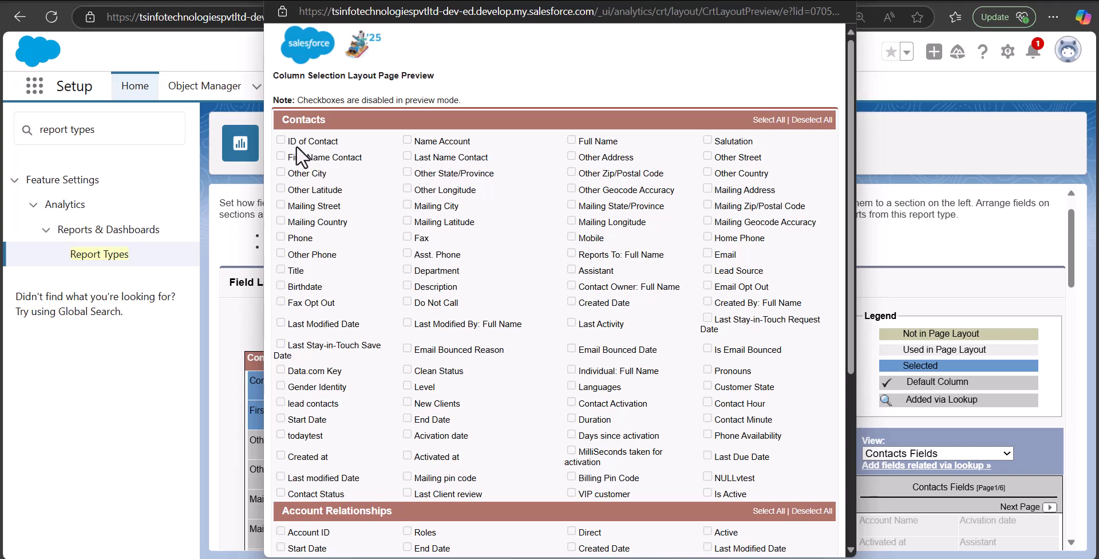
double_click(484, 80)
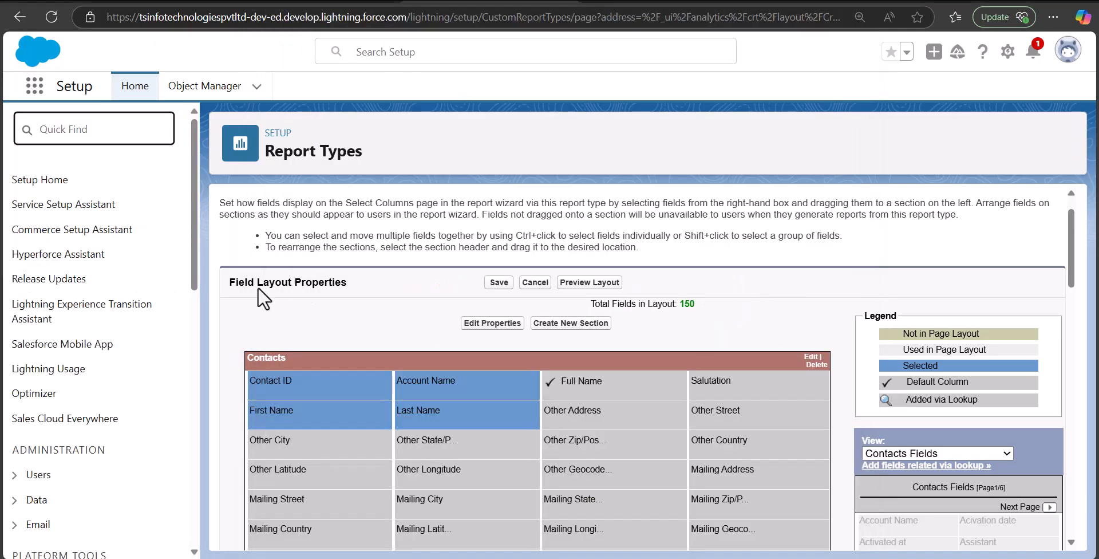
Go to the Reports page and begin creating a new report.
click(36, 91)
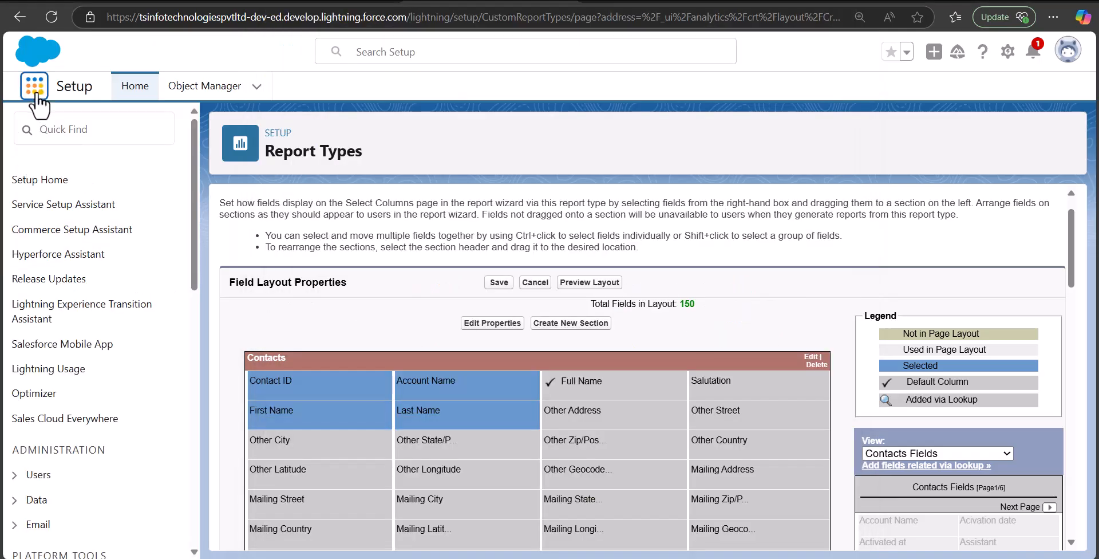
text(reports)
click(109, 253)
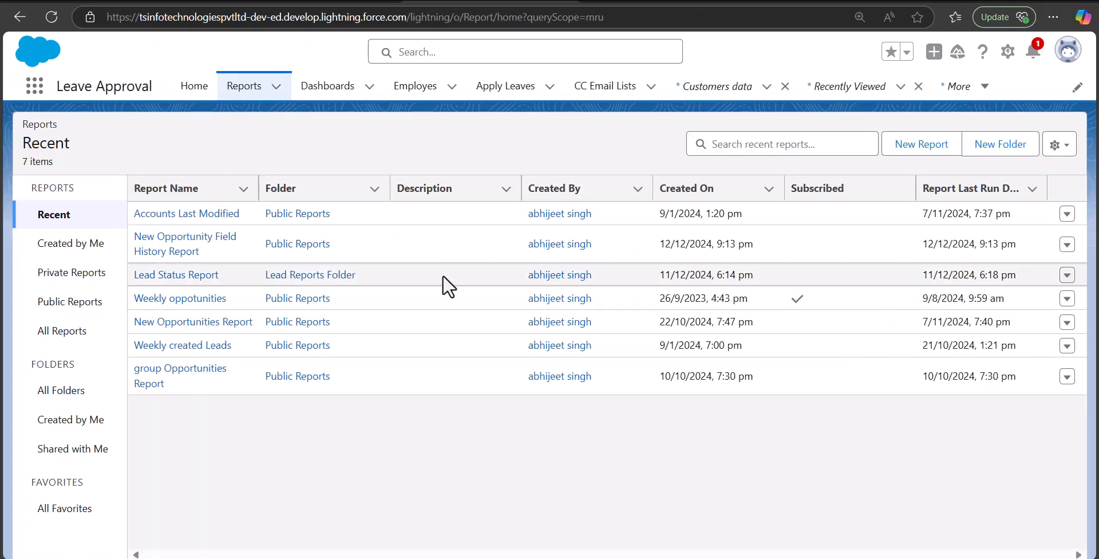
click(924, 146)
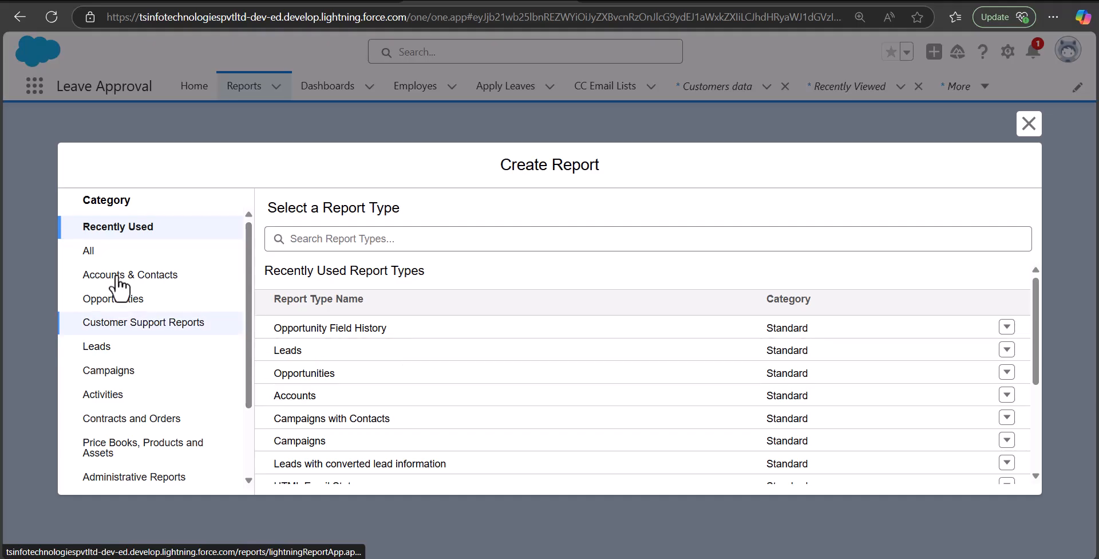
Search all report types for "contacts" and start a report with the custom Contacts with Accounts type.
click(109, 253)
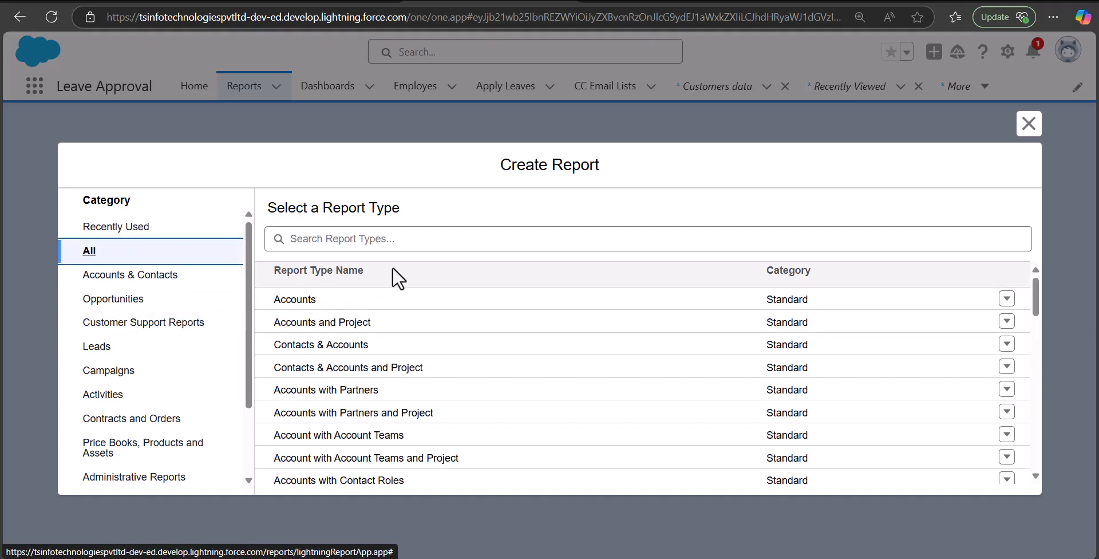
scroll(466, 341, down, 5)
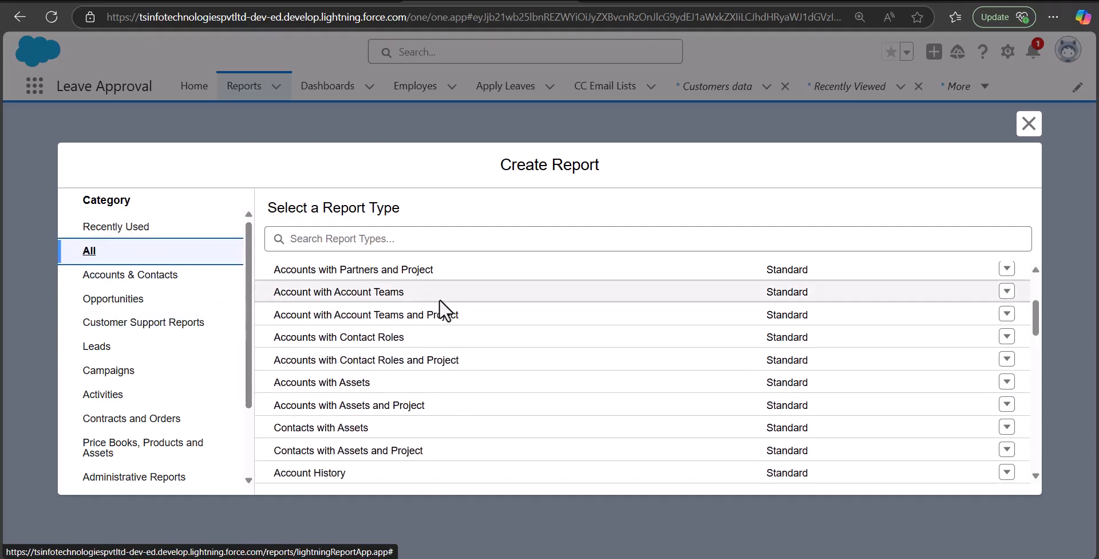
scroll(442, 332, down, 15)
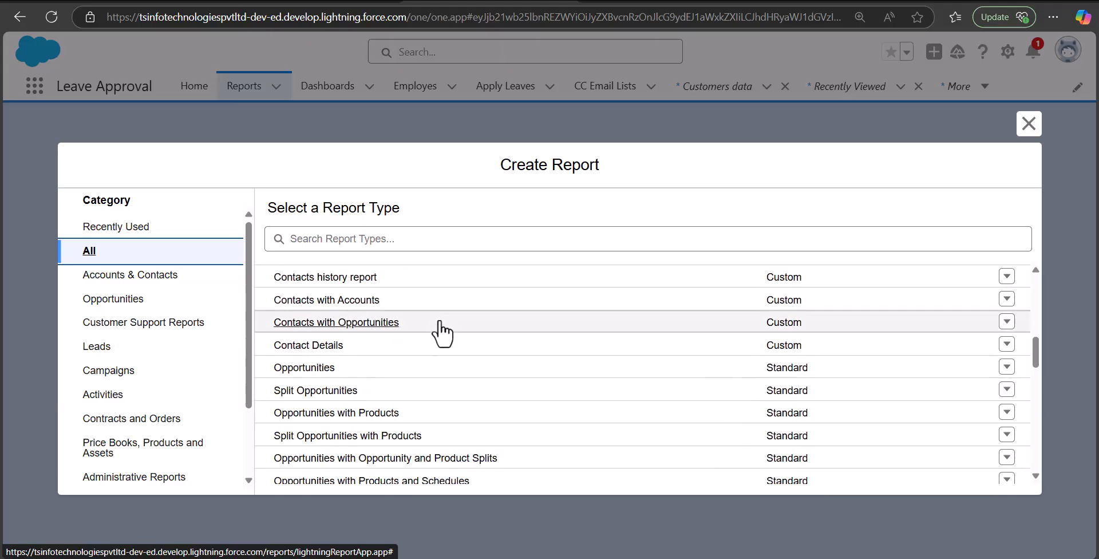
click(391, 245)
text(acco)
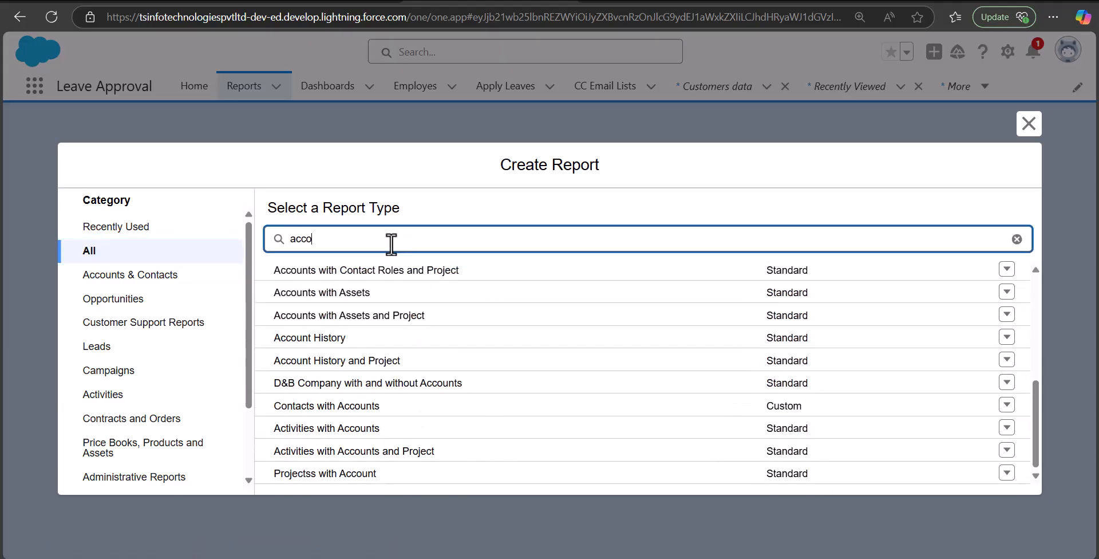
text(ut)
double_click(294, 238)
text(contacts)
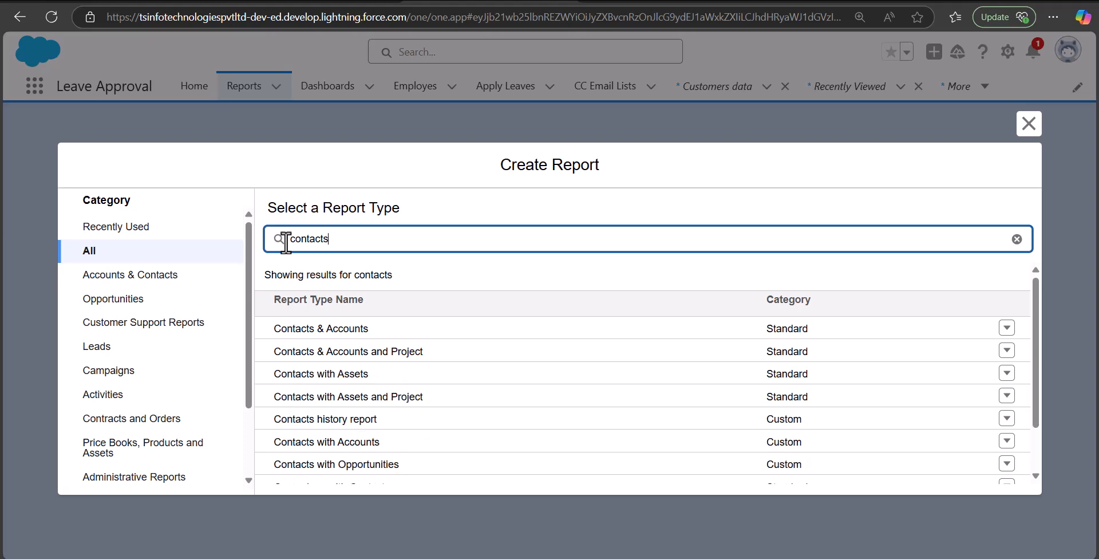
click(327, 444)
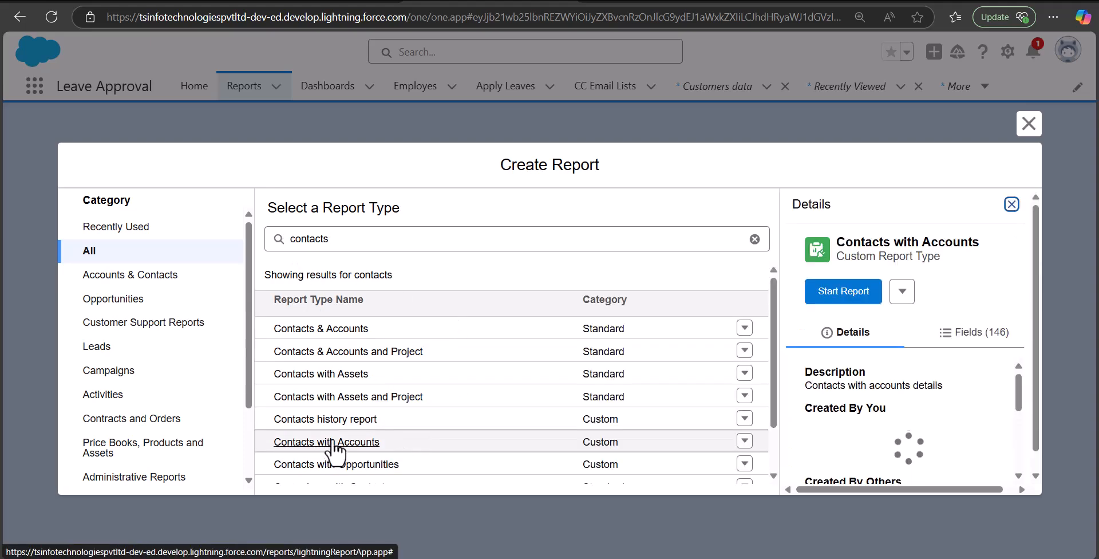
click(845, 295)
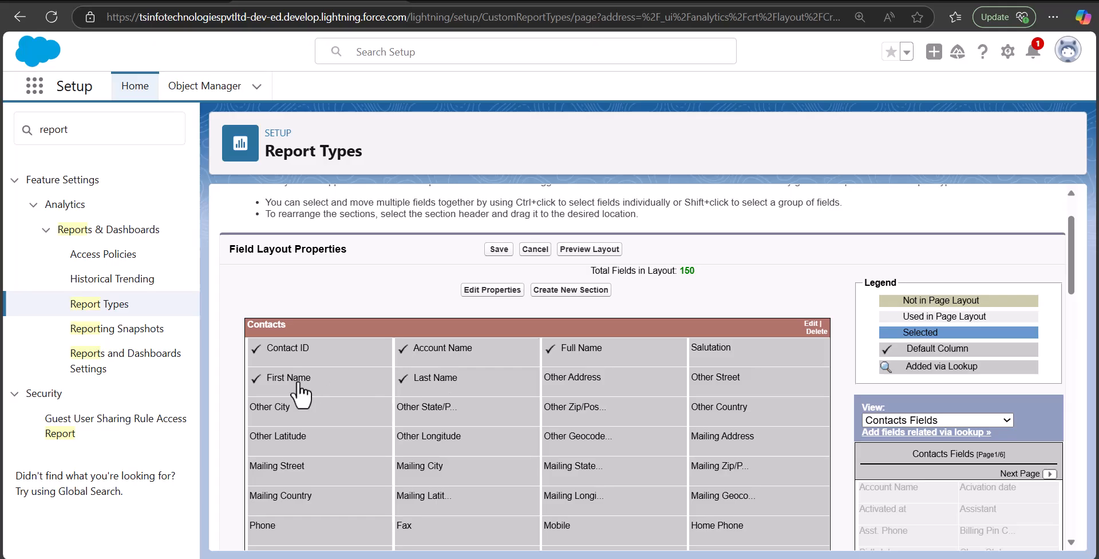
Check the Contact ID field's display label and Default Column setting against the columns of the new Contacts with Accounts report.
click(349, 368)
click(493, 290)
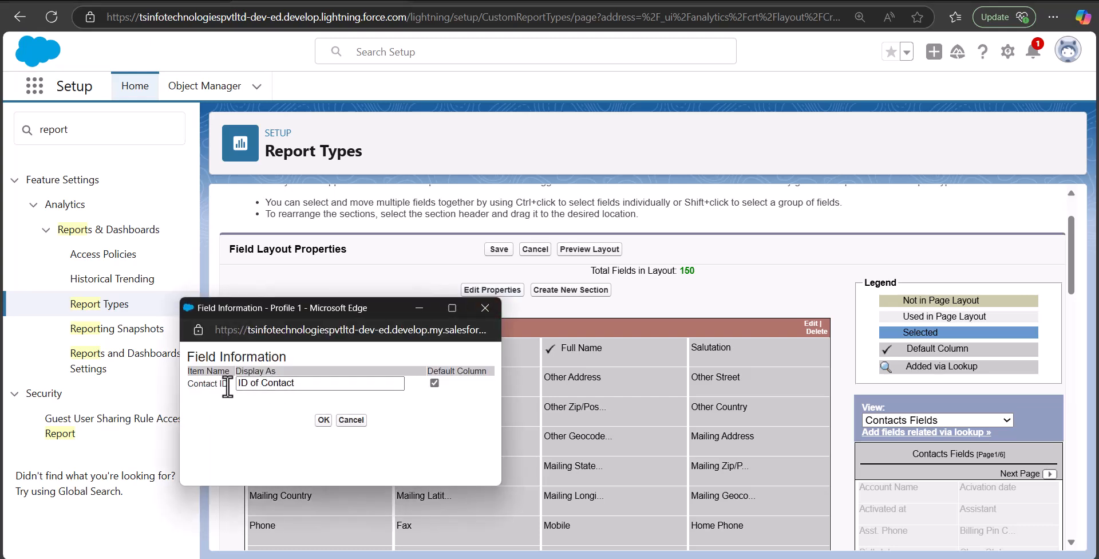
drag(227, 383, 190, 383)
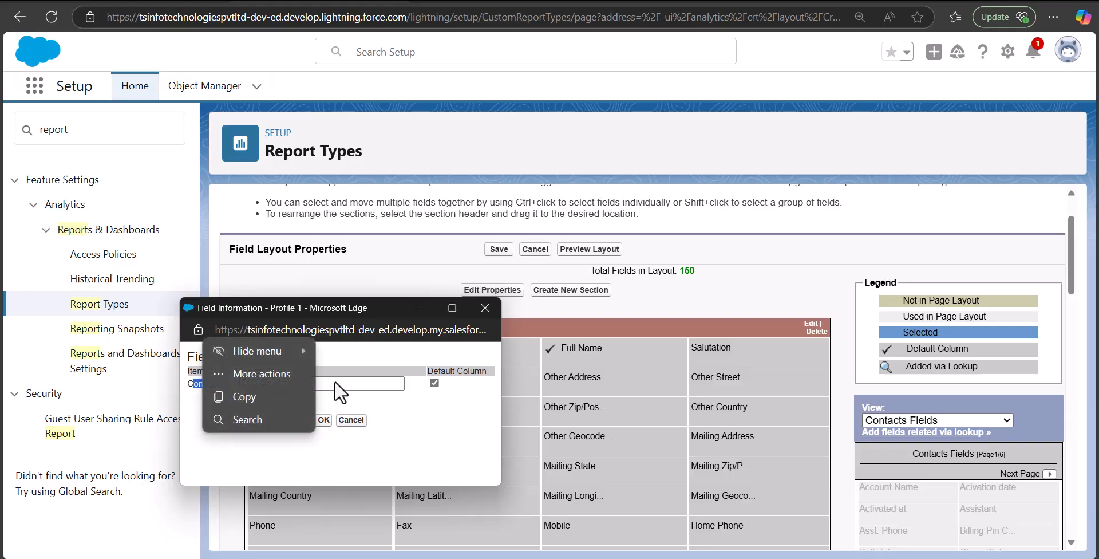
click(499, 1)
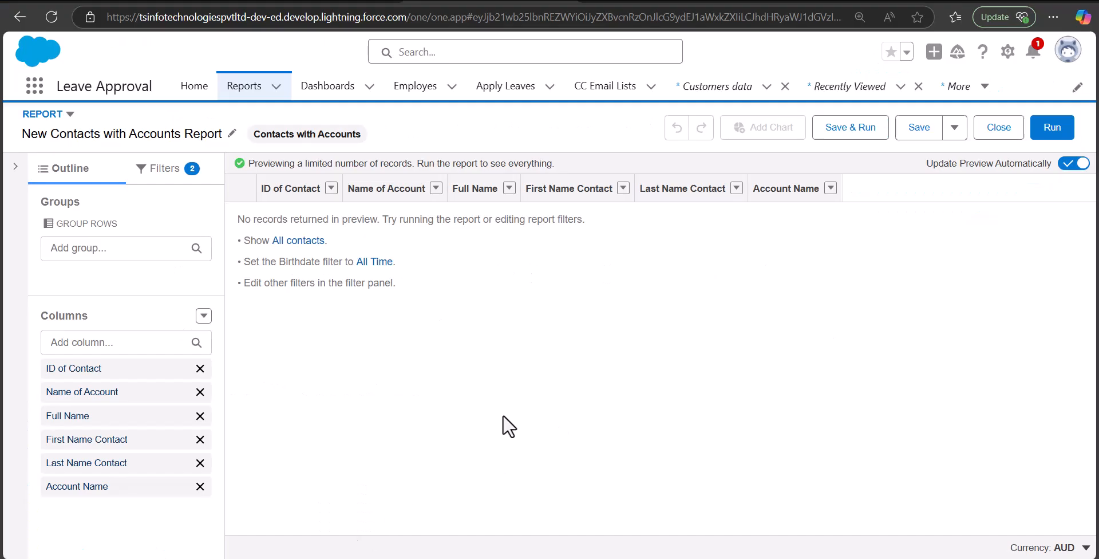
Return to the custom report types in Setup and reopen the Contacts with Accounts field layout for editing.
click(349, 0)
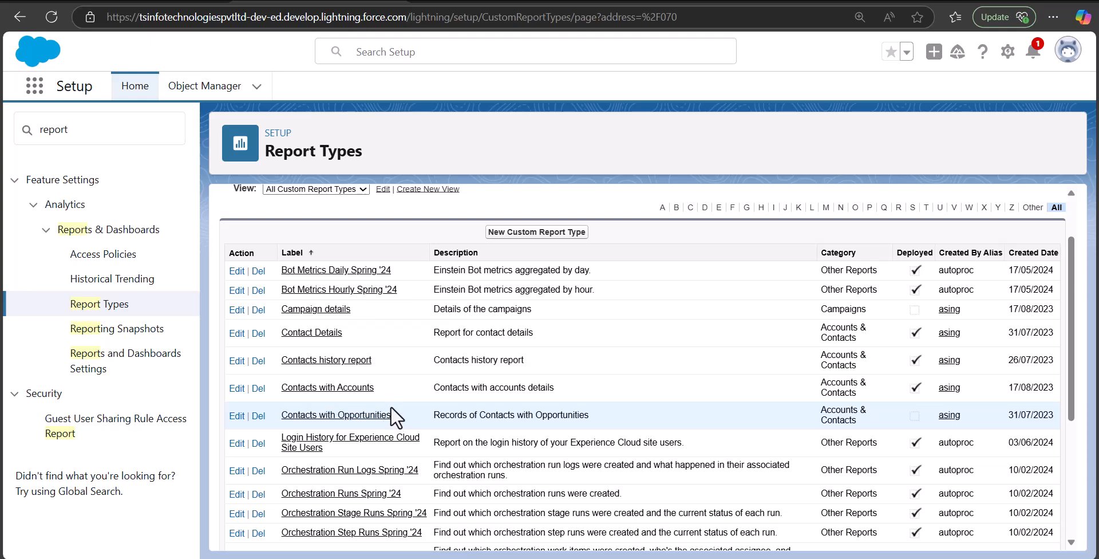
click(338, 391)
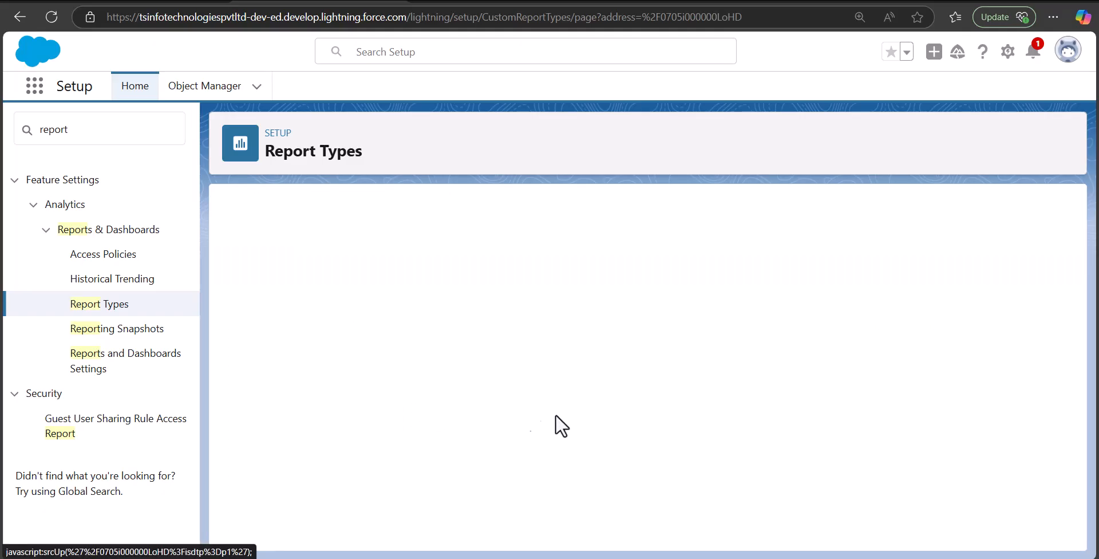
scroll(587, 429, down, 3)
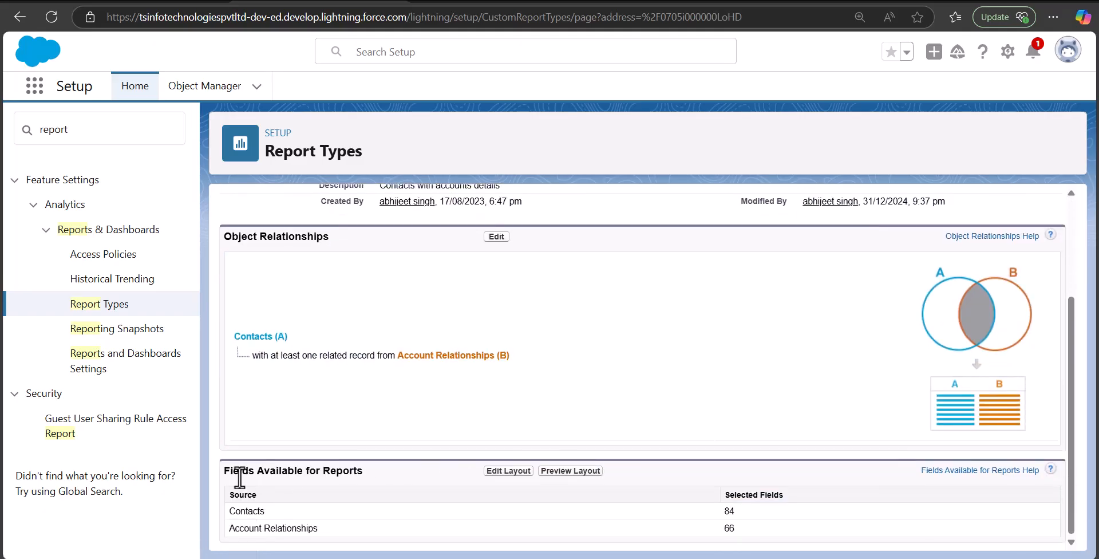
click(496, 471)
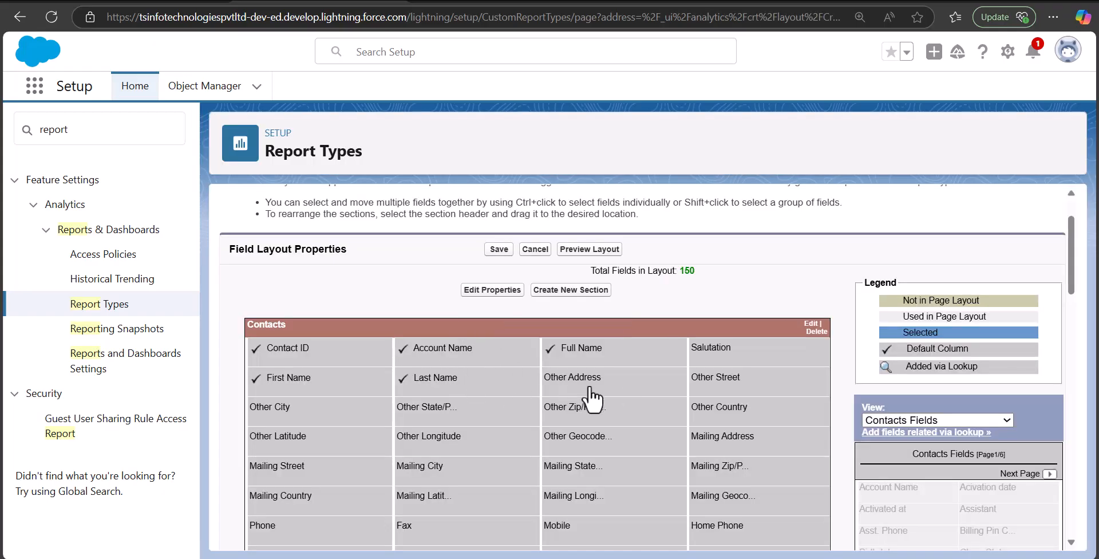
click(587, 380)
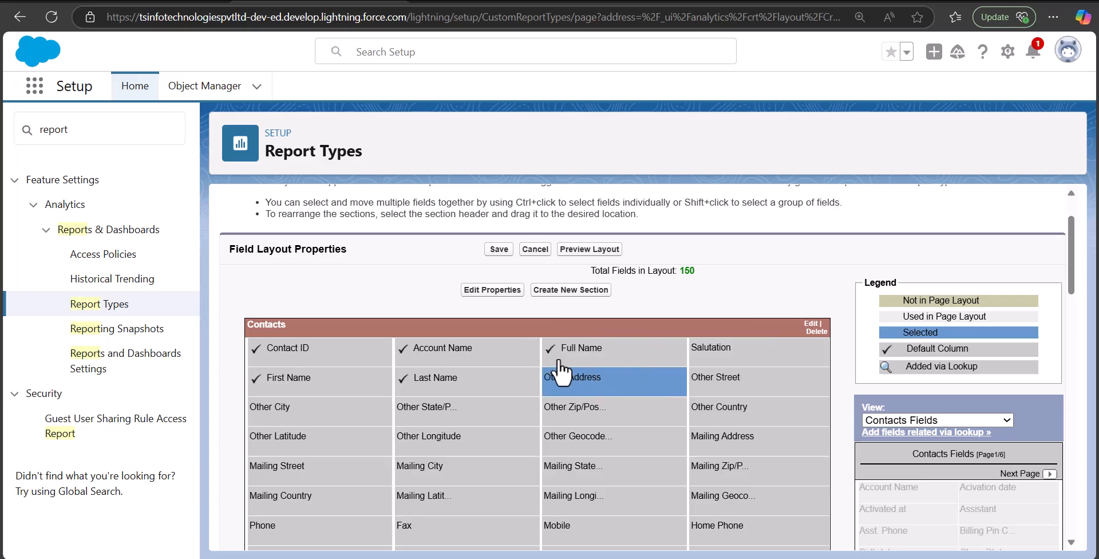
scroll(701, 390, down, 1)
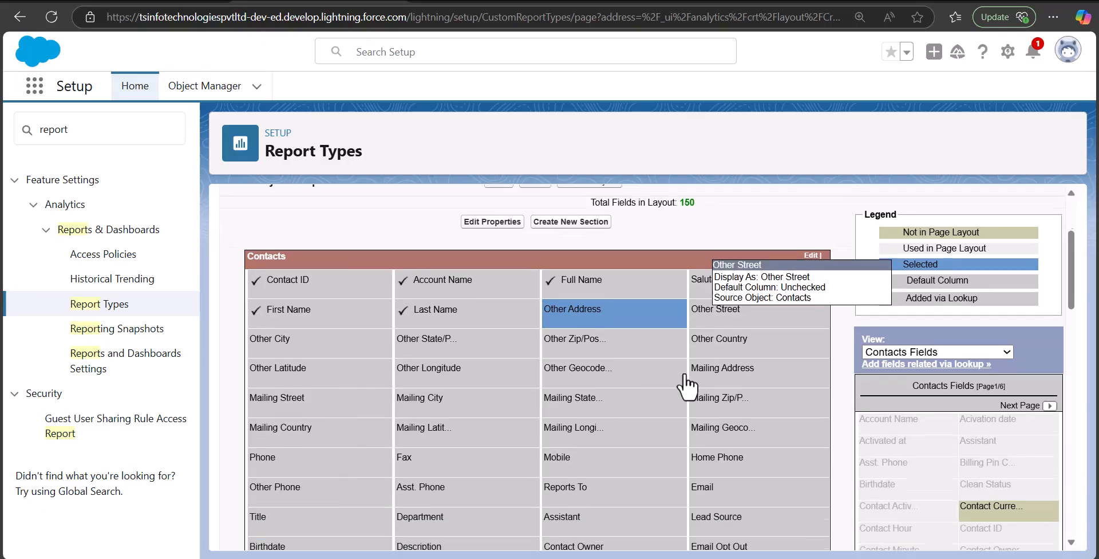
mouse_move(737, 341)
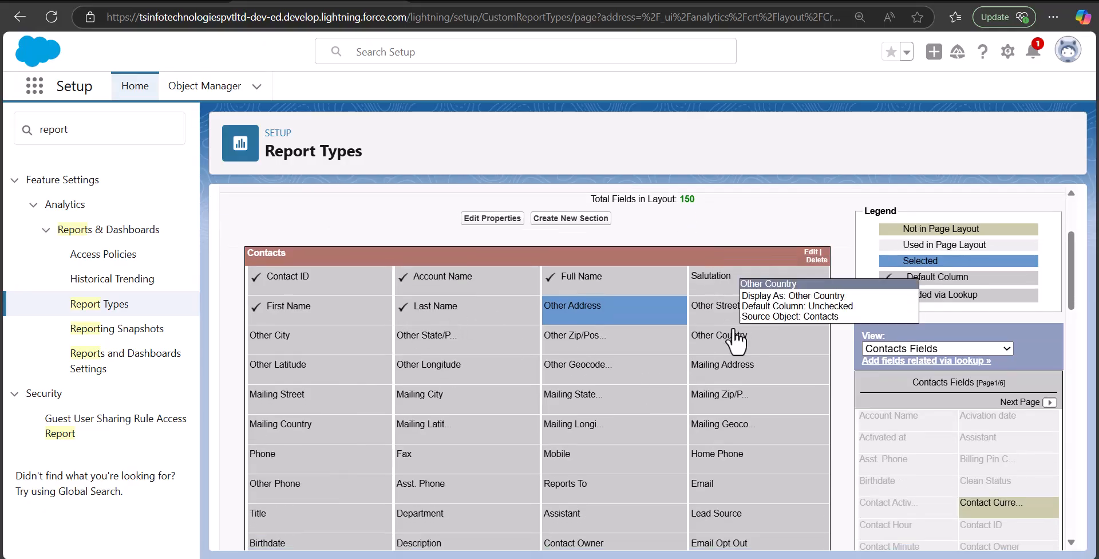
scroll(710, 342, up, 2)
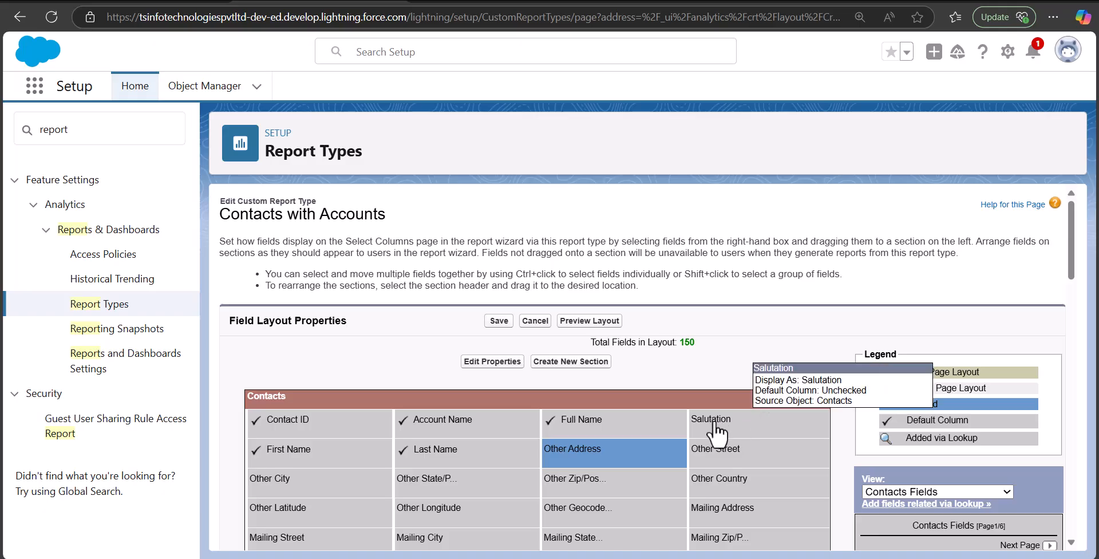
scroll(687, 412, down, 1)
mouse_move(662, 368)
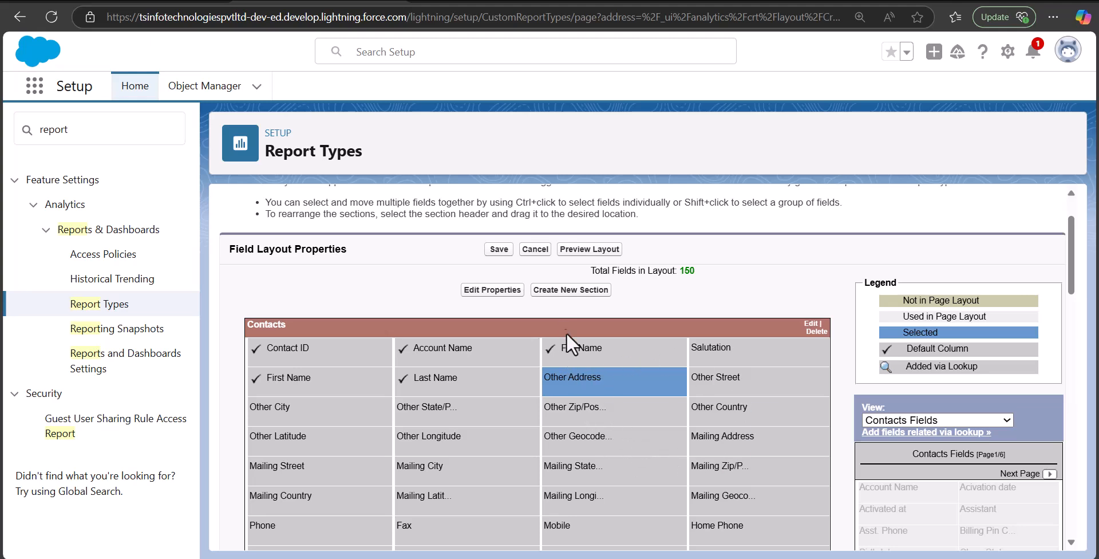
Create a new section named "Unused fields" in the Contacts with Accounts field layout.
click(561, 294)
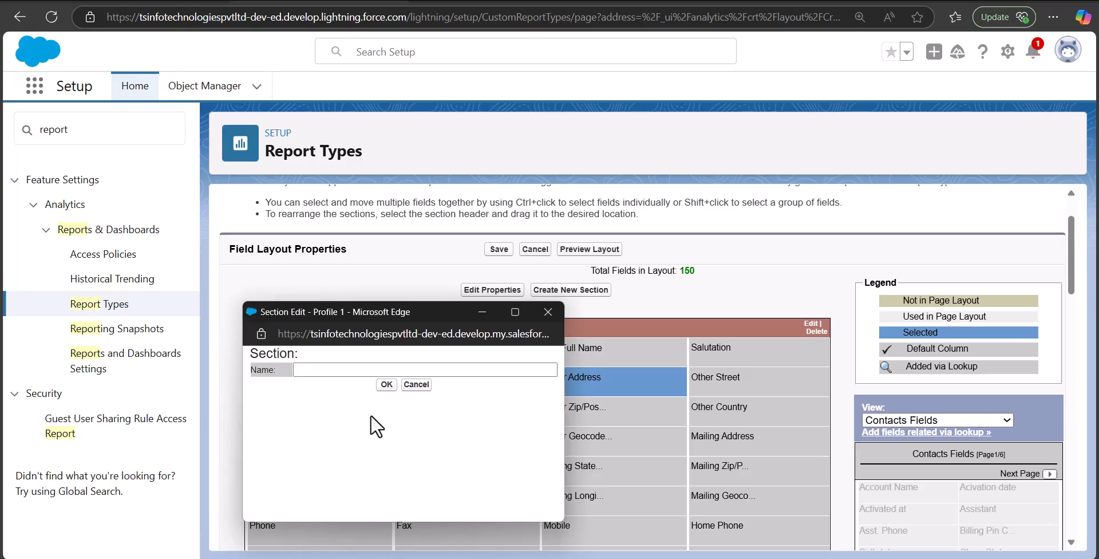
click(389, 369)
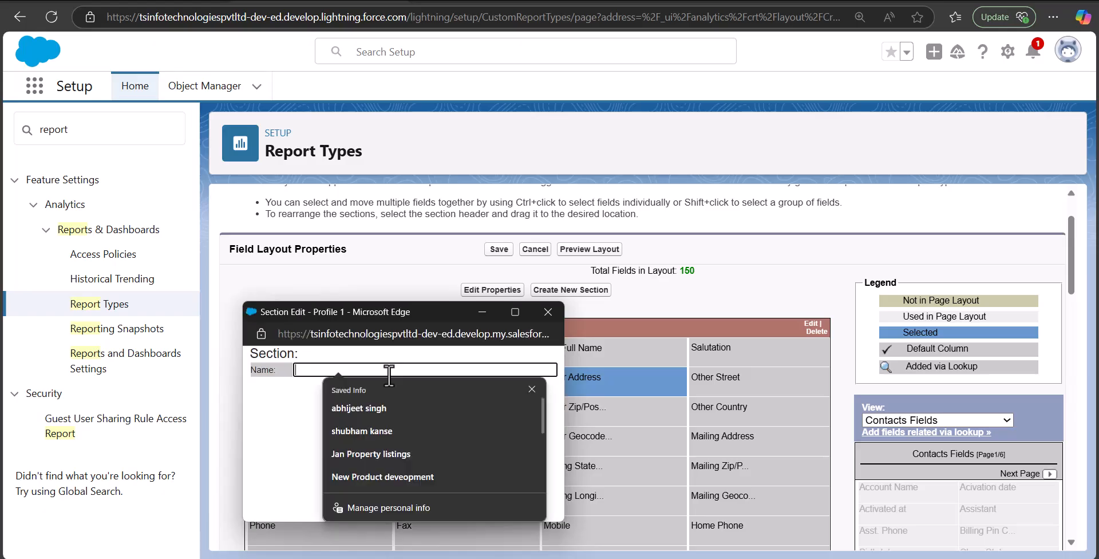
text(Unused fields)
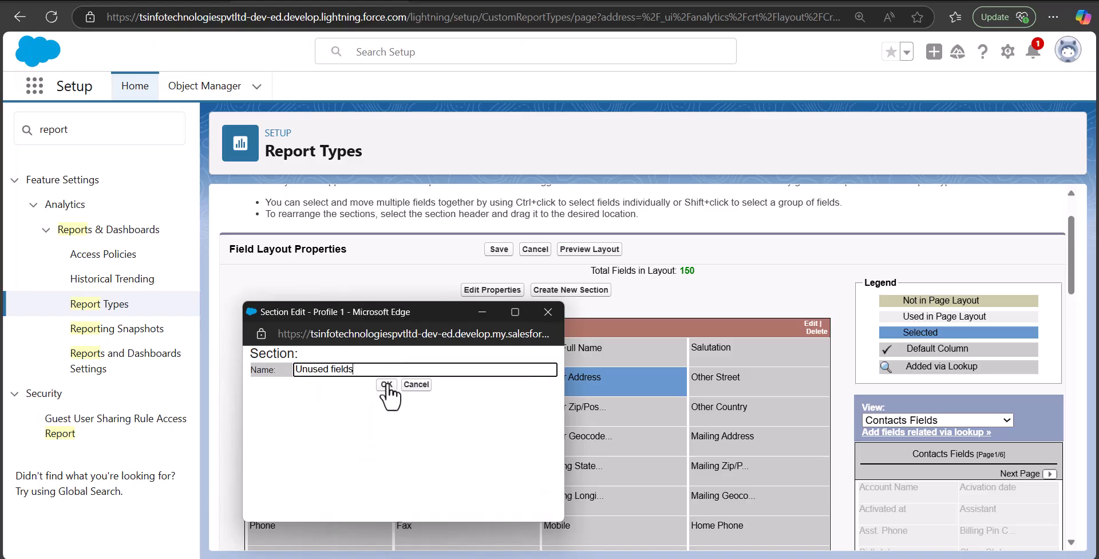
click(388, 384)
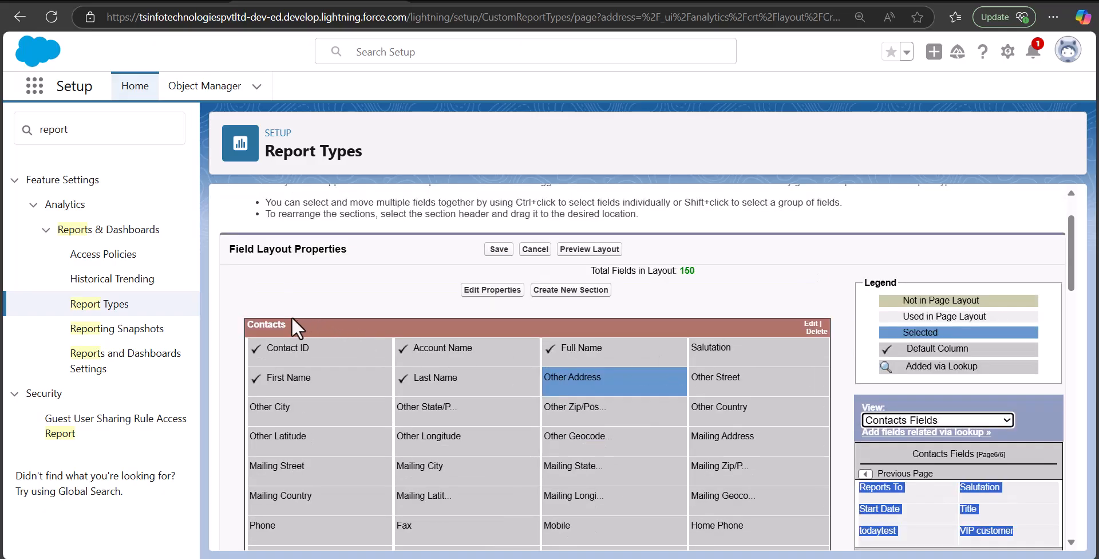
Move the Salutation field from the Contacts section into the Unused fields section.
drag(728, 354, 591, 420)
scroll(510, 402, down, 5)
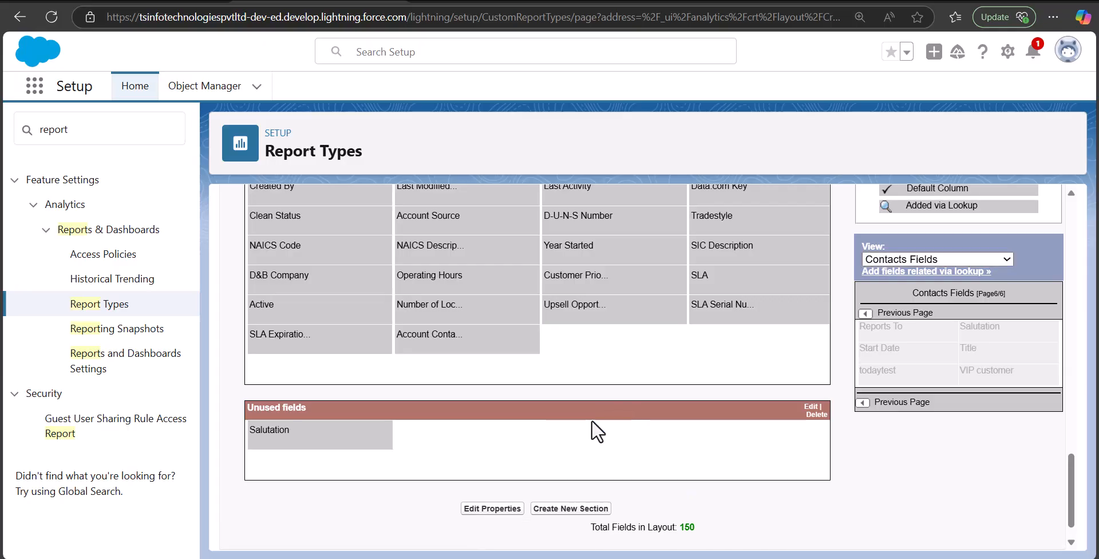
scroll(589, 441, up, 10)
scroll(583, 455, up, 10)
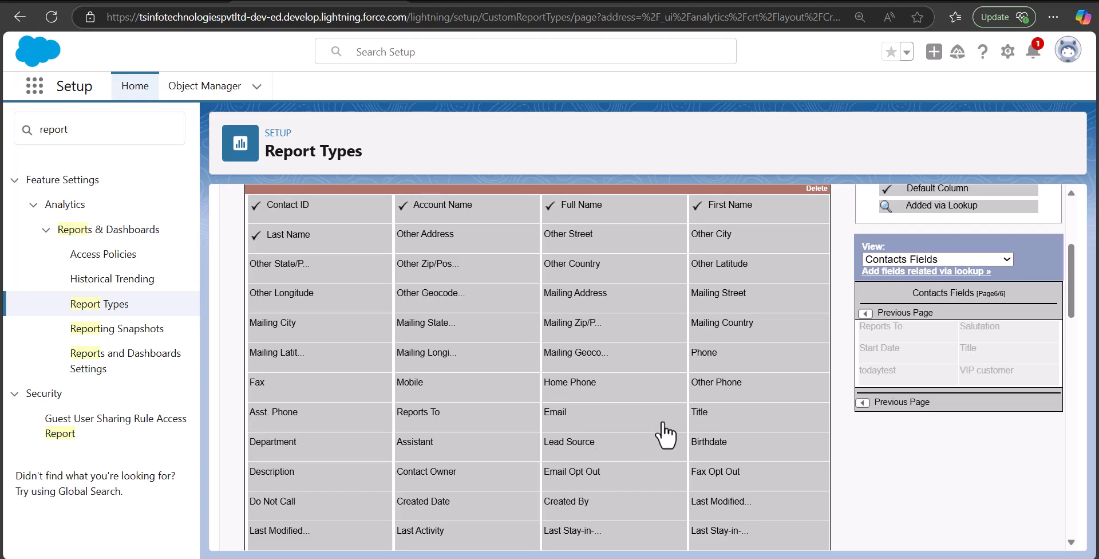
Move the Phone and Email fields from the Contacts section into the Unused fields section.
scroll(674, 337, down, 5)
drag(695, 356, 401, 395)
scroll(633, 392, down, 10)
scroll(478, 412, down, 3)
scroll(469, 389, up, 13)
scroll(435, 369, down, 2)
drag(434, 359, 547, 396)
scroll(435, 369, up, 2)
scroll(498, 372, down, 10)
scroll(525, 385, down, 2)
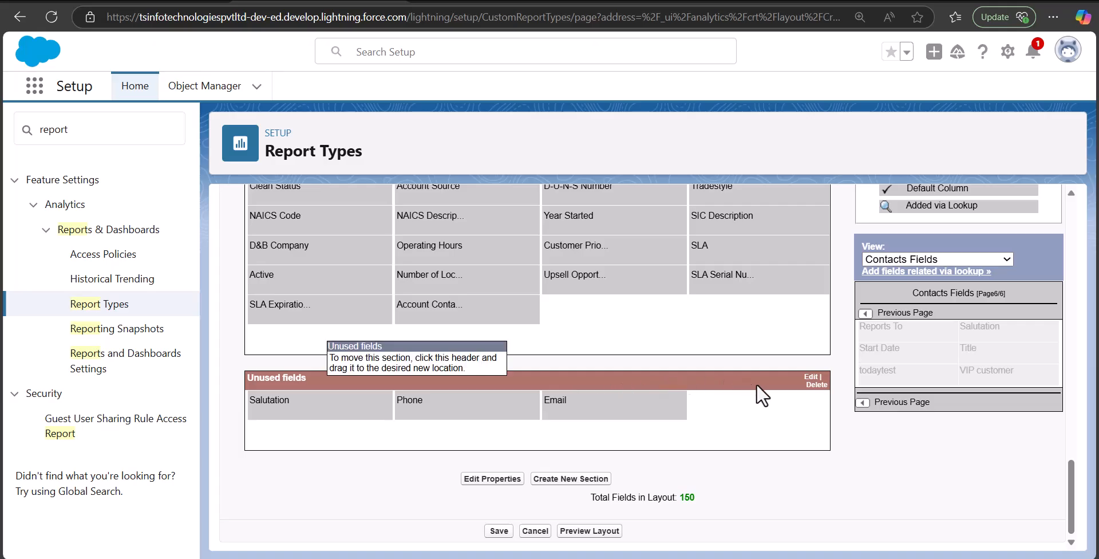
Delete the Unused fields section so its fields go back to the available fields.
click(817, 385)
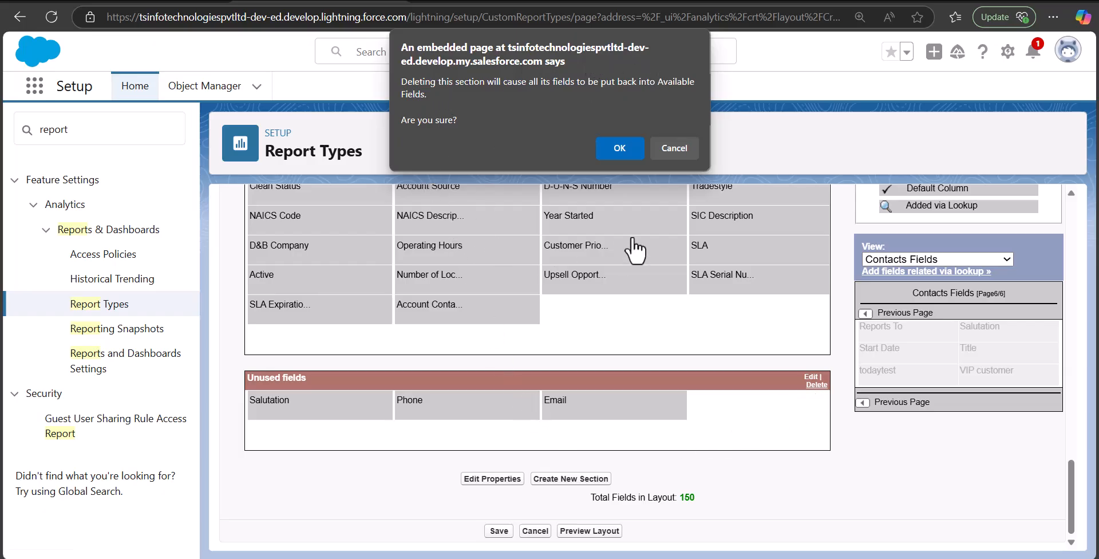
click(615, 152)
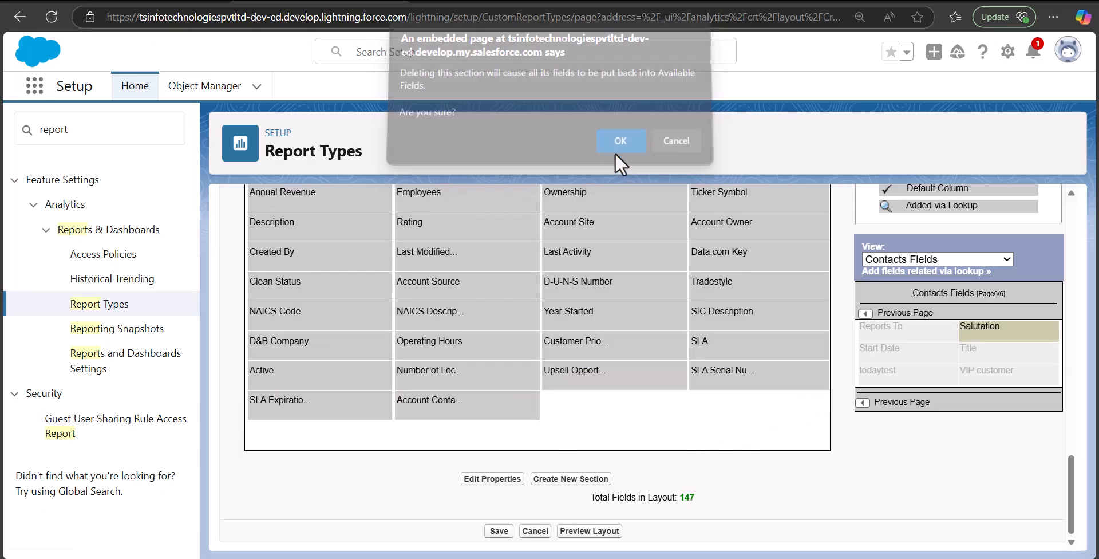
scroll(626, 363, up, 20)
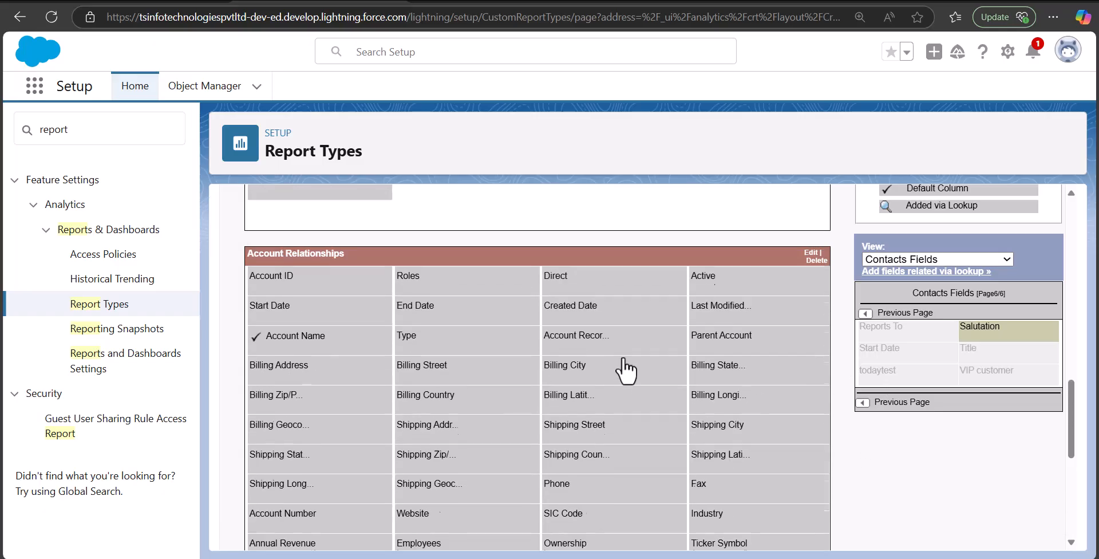
Look through the pages of available Contacts fields for the removed Salutation and Phone fields.
scroll(475, 326, down, 4)
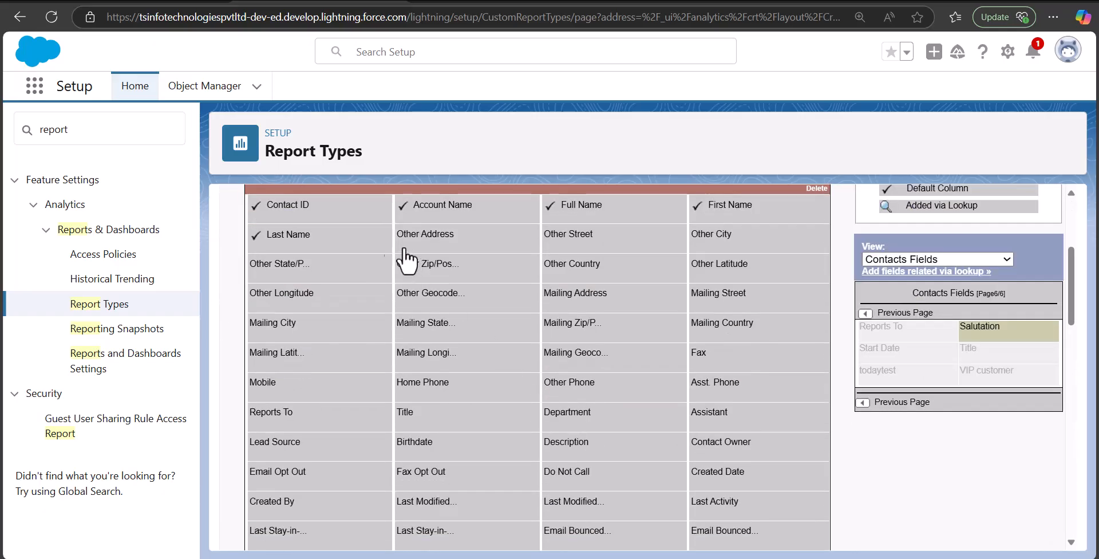
scroll(409, 311, up, 3)
scroll(687, 452, down, 1)
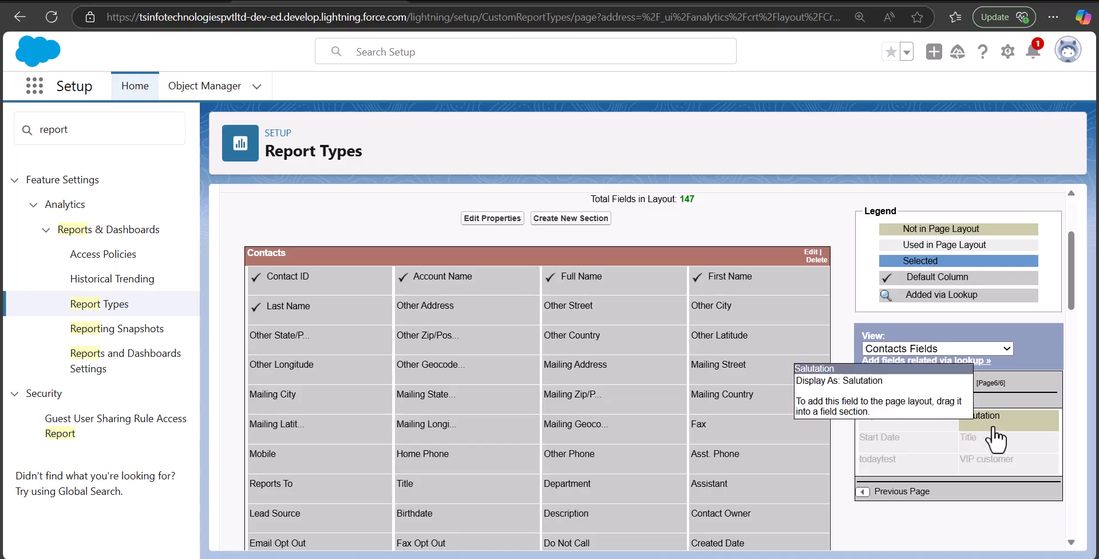
click(895, 402)
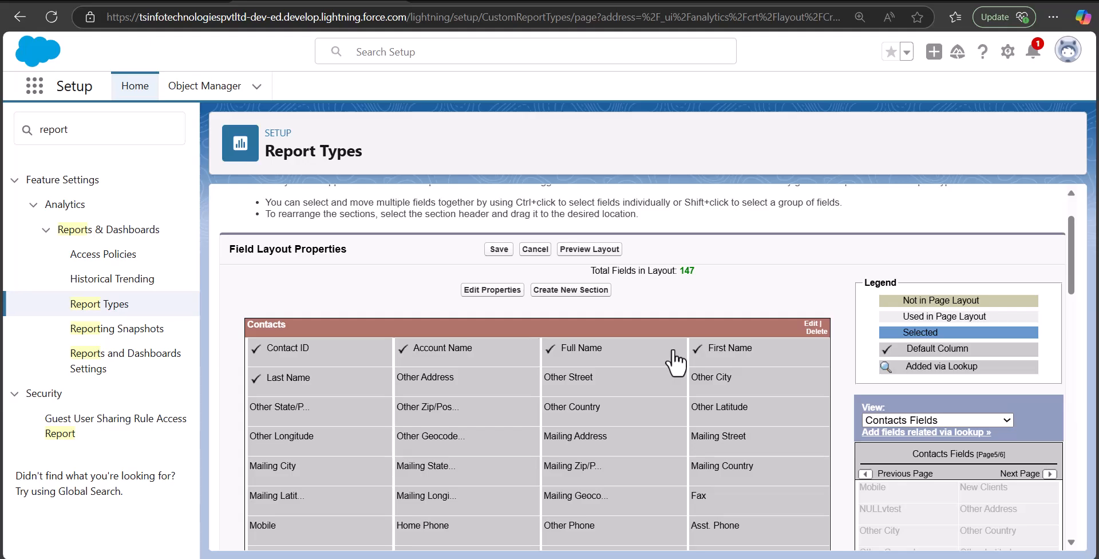
scroll(932, 460, down, 2)
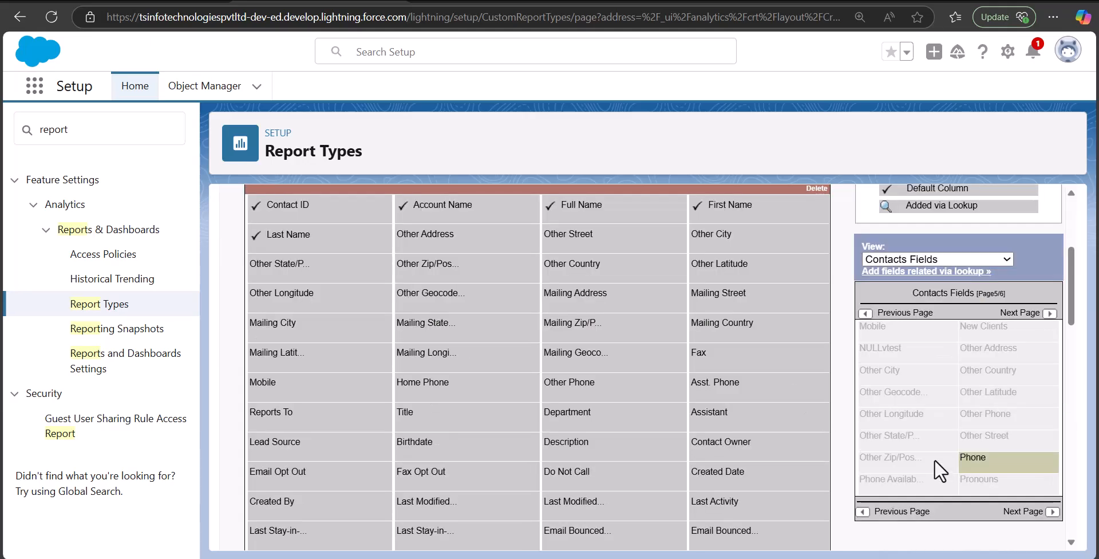
click(863, 511)
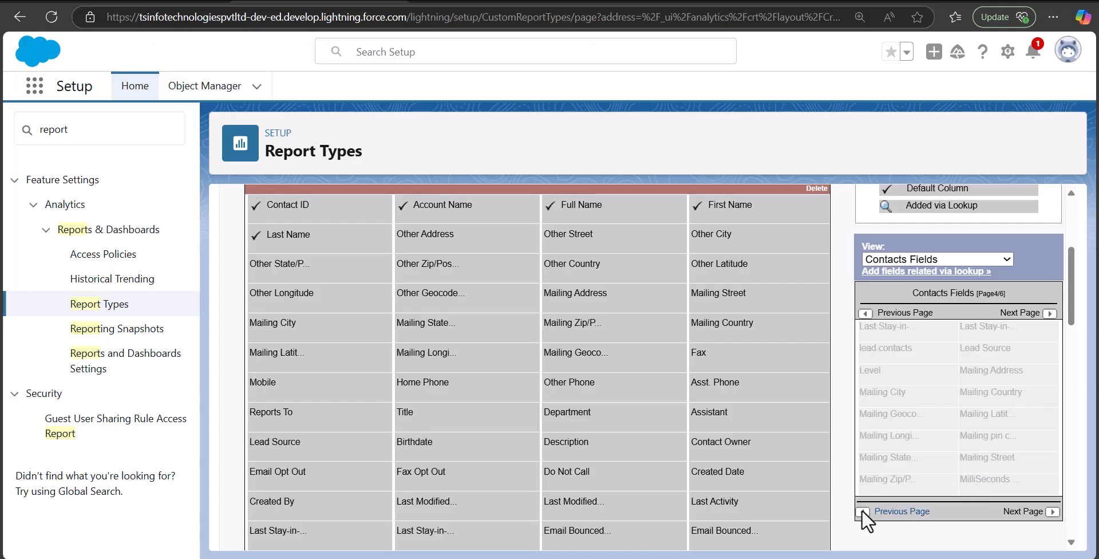
click(1052, 511)
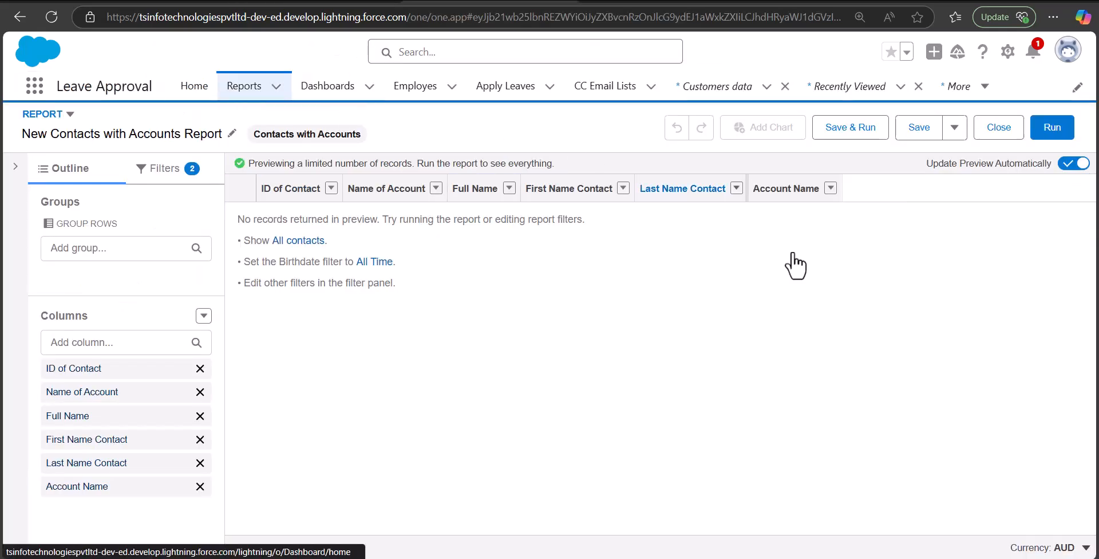
Start a new report with the custom Contacts with Accounts type and search its available columns for "phone".
click(255, 89)
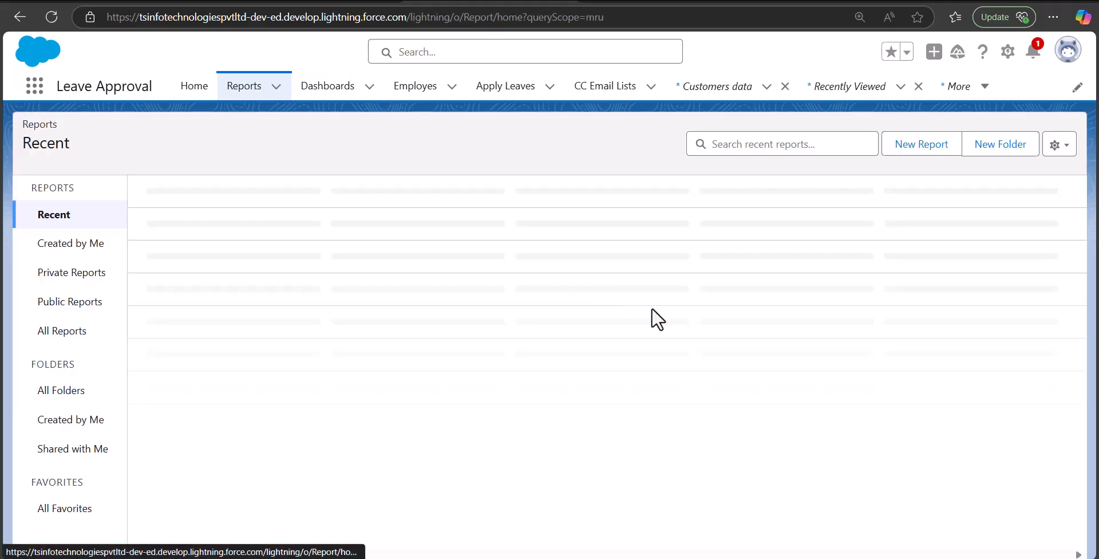
click(886, 150)
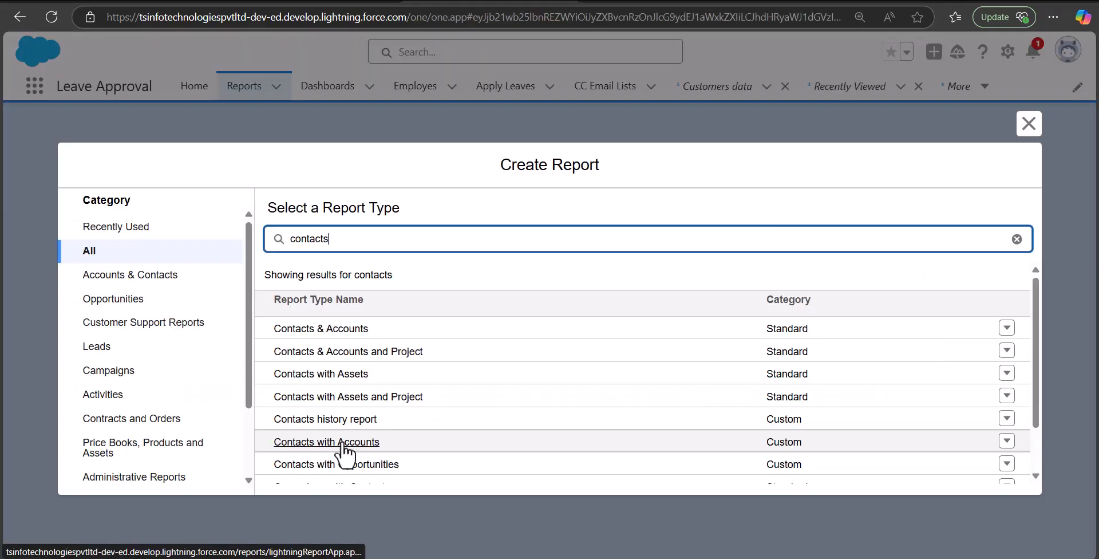
click(342, 443)
click(842, 291)
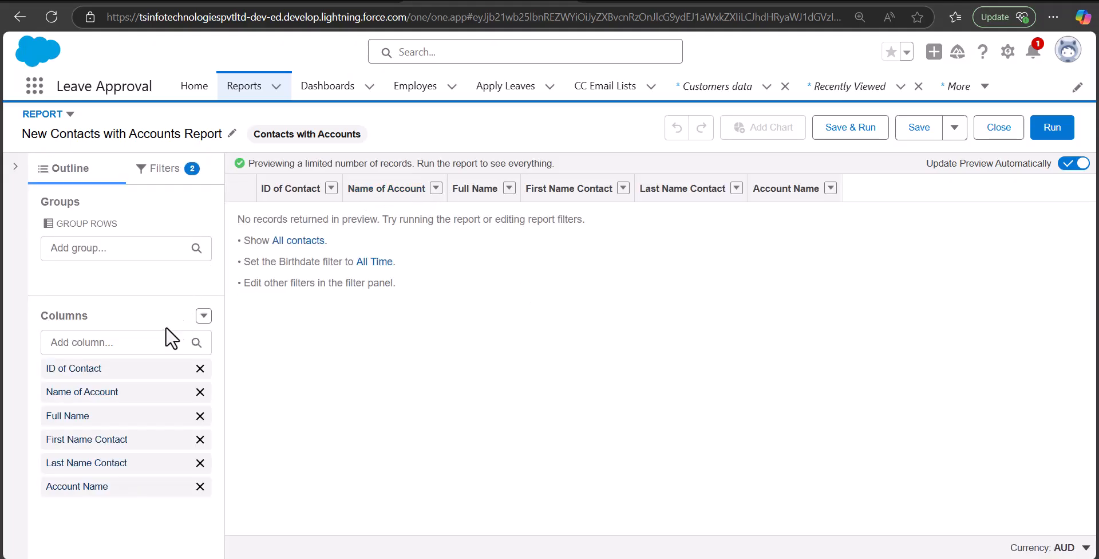
click(147, 339)
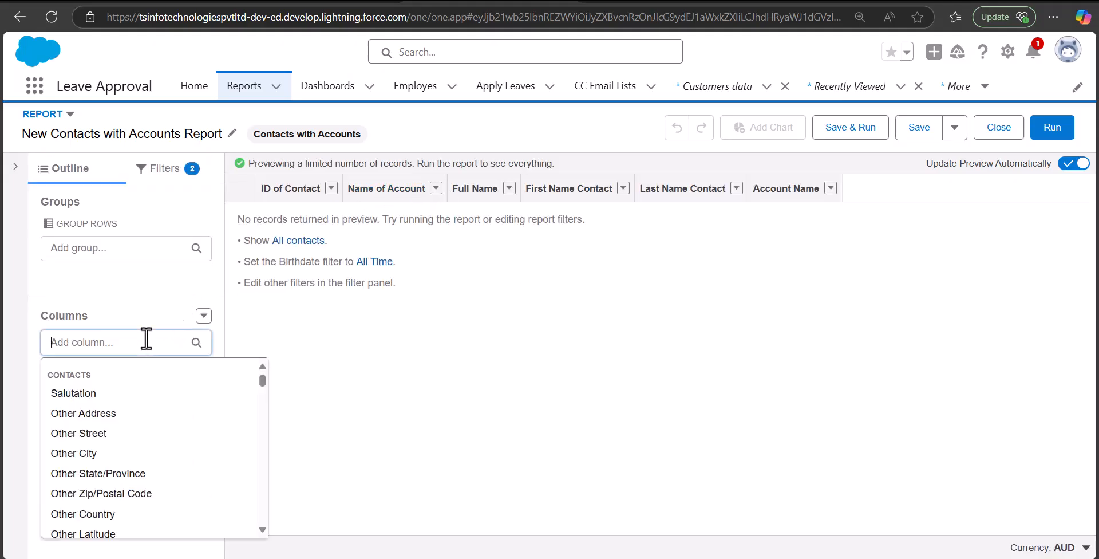
text(phone)
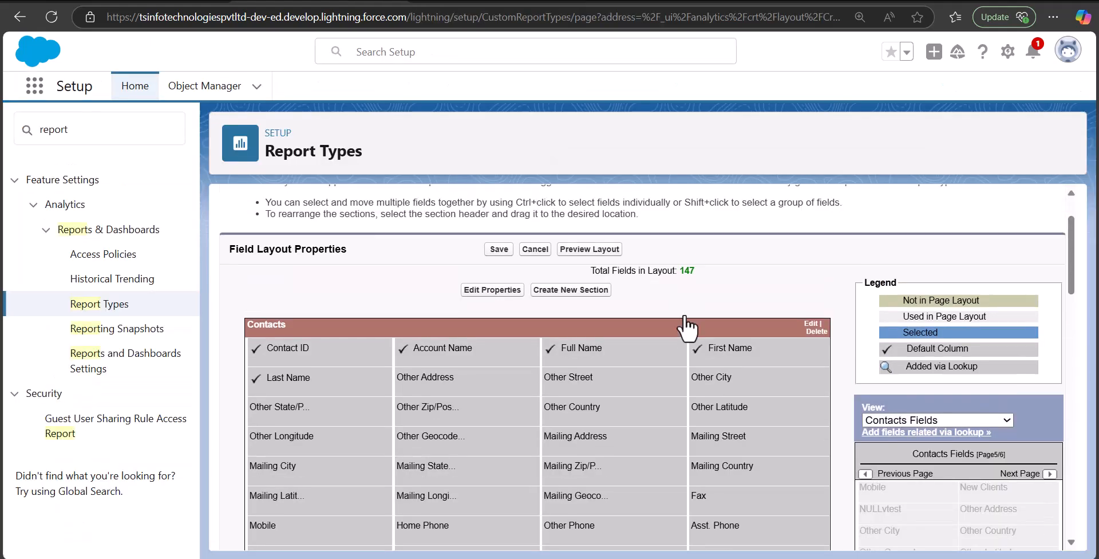
Save the field layout and search the available columns of a fresh Contacts with Accounts report for "Phone" and "Salutation".
scroll(674, 314, up, 2)
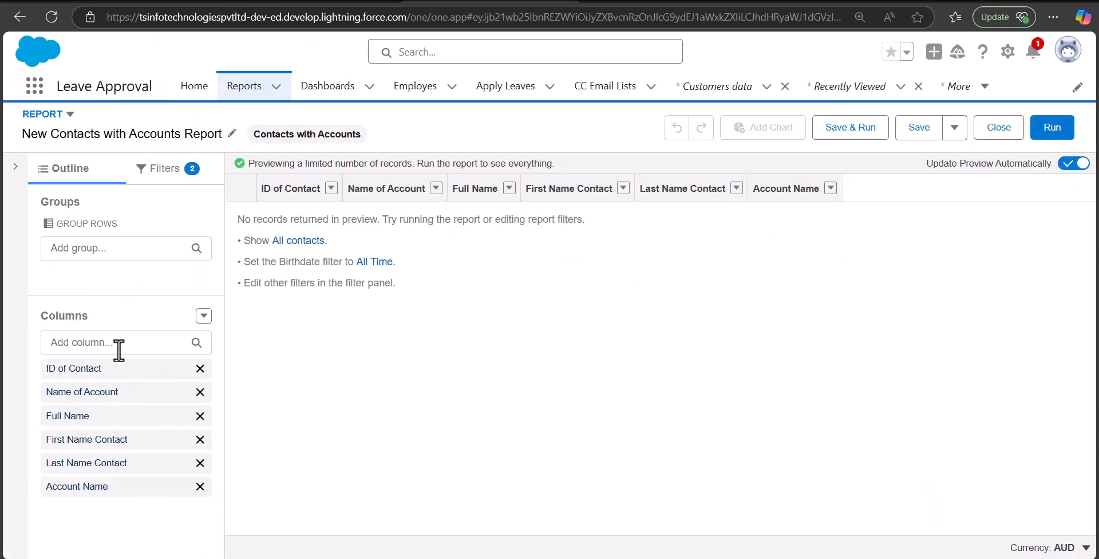
click(119, 346)
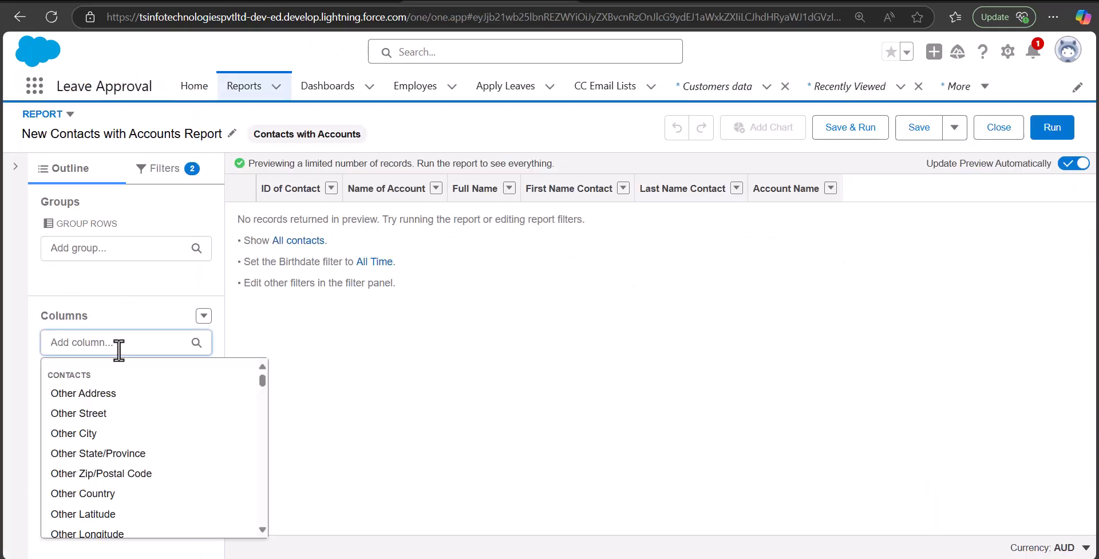
text(Phone)
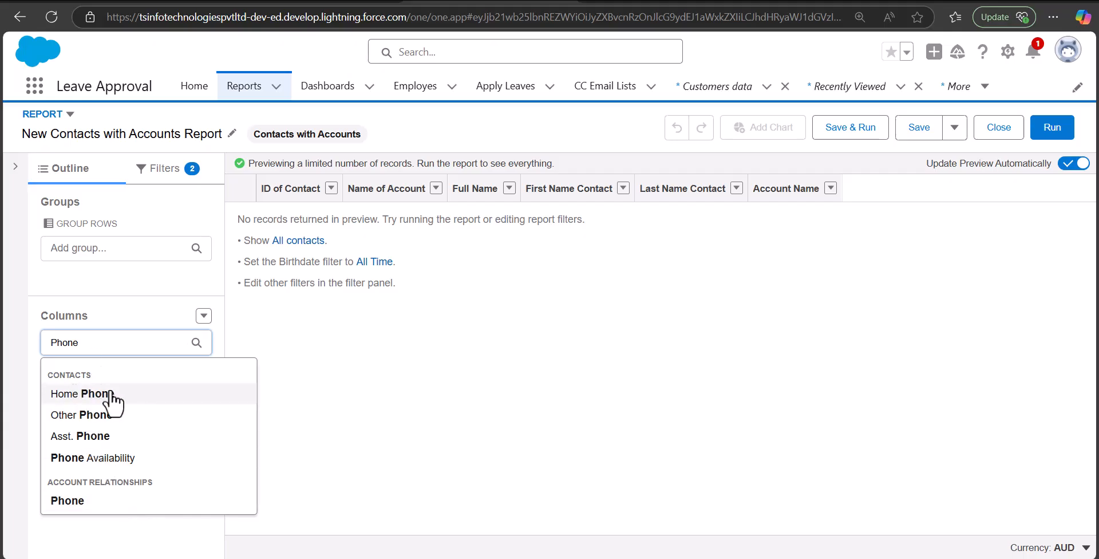
drag(84, 342, 40, 343)
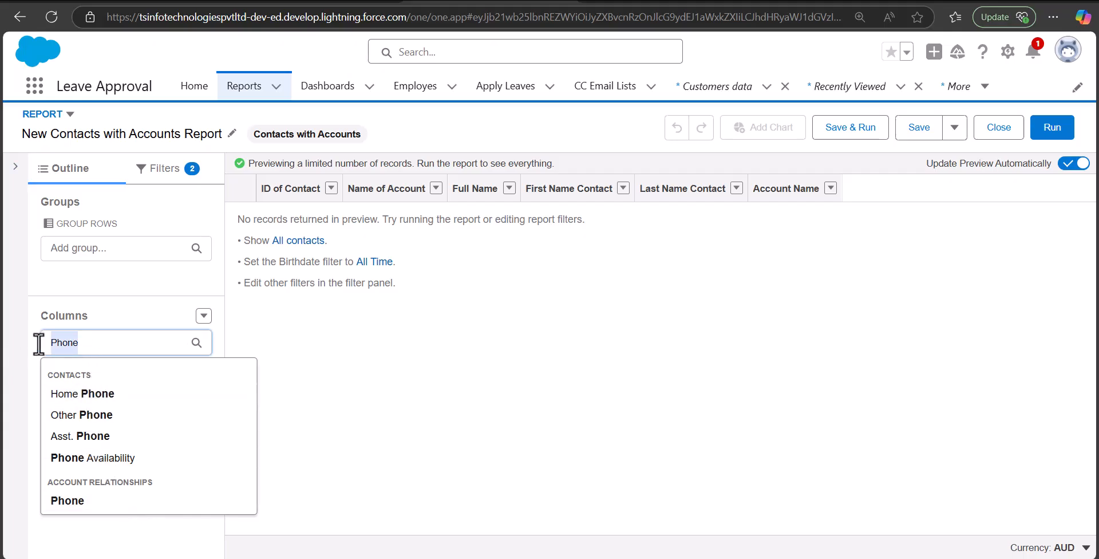
text(Salutation)
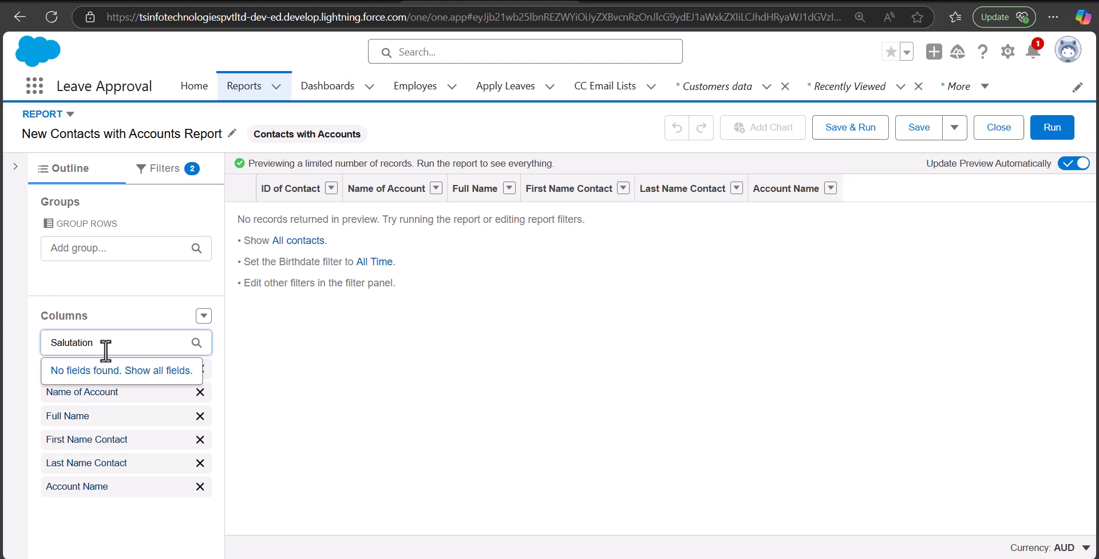
Return to the Contacts with Accounts report type in Setup and review the fields in its layout preview.
click(312, 2)
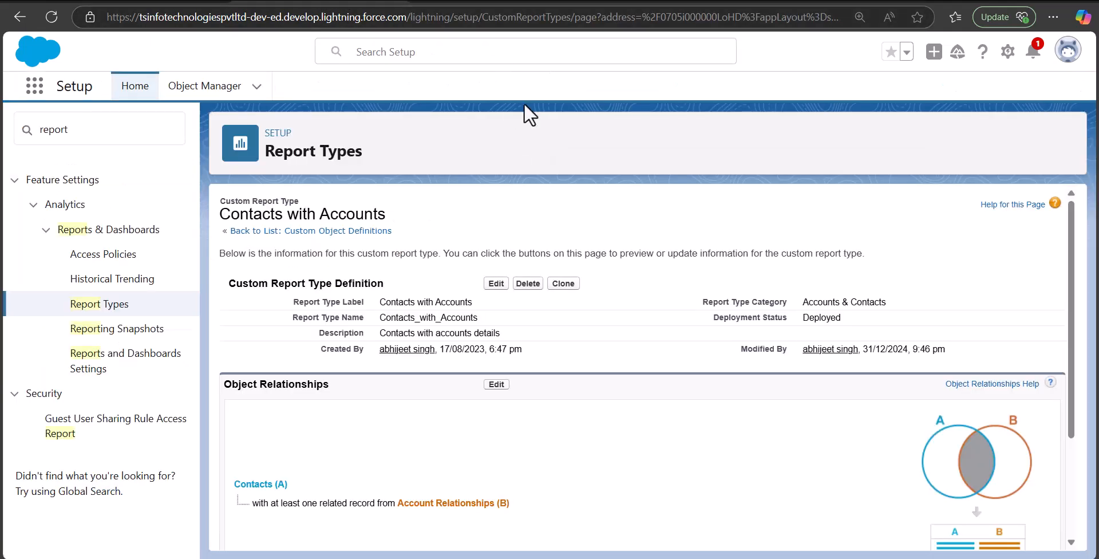
click(600, 1)
click(324, 1)
click(265, 3)
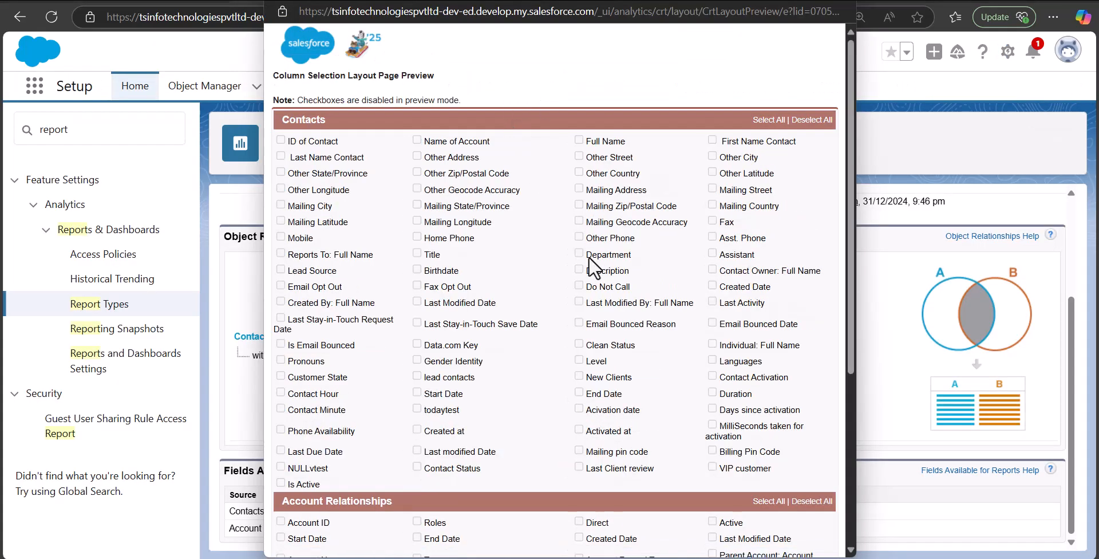
scroll(557, 256, down, 6)
scroll(558, 318, up, 6)
click(842, 2)
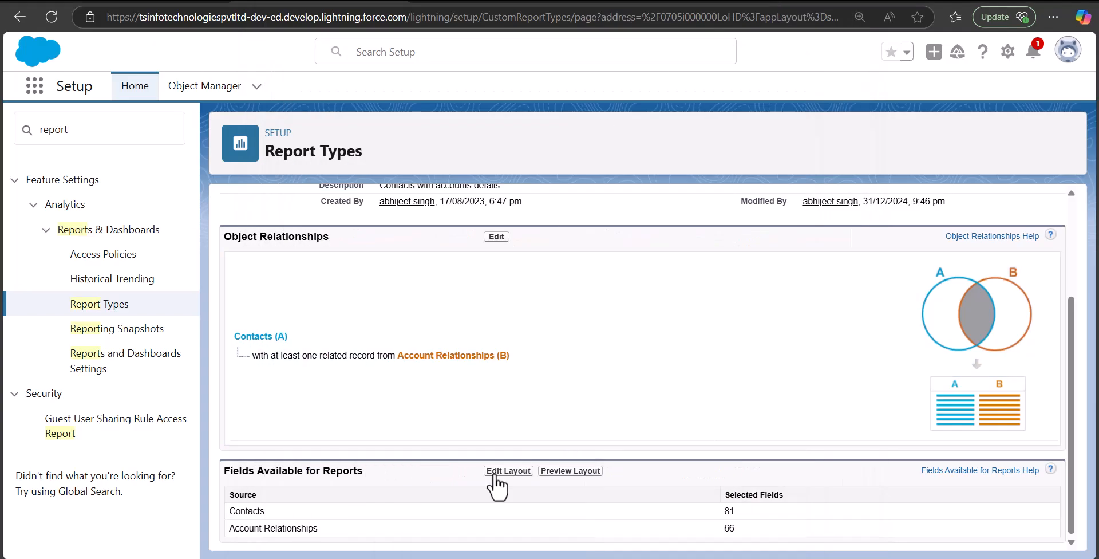
Open the report type's field layout for editing and add the Contact Currency field to the Contacts section before Mailing Zip/Postal Code.
click(498, 471)
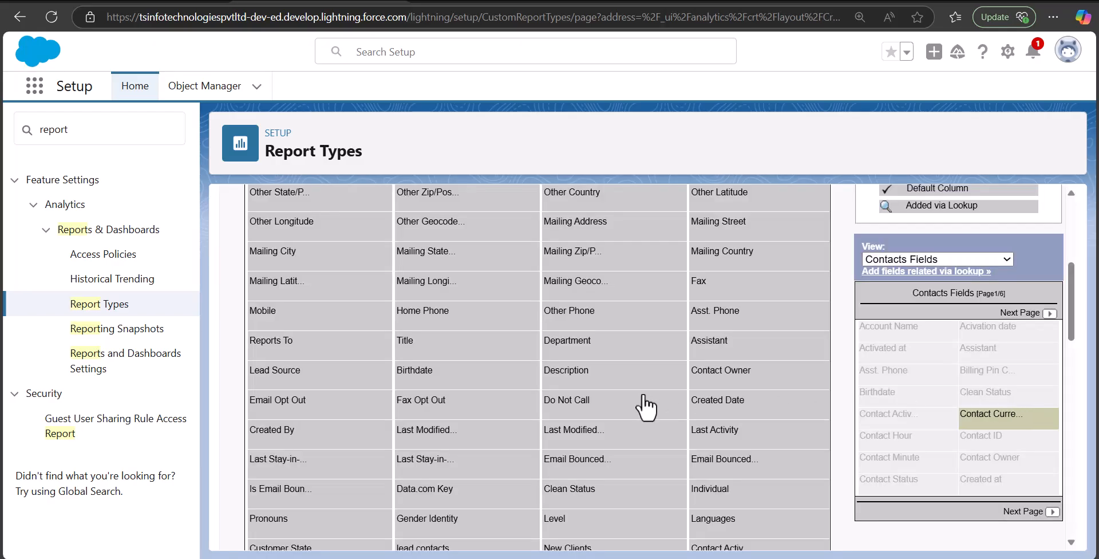
scroll(644, 392, up, 3)
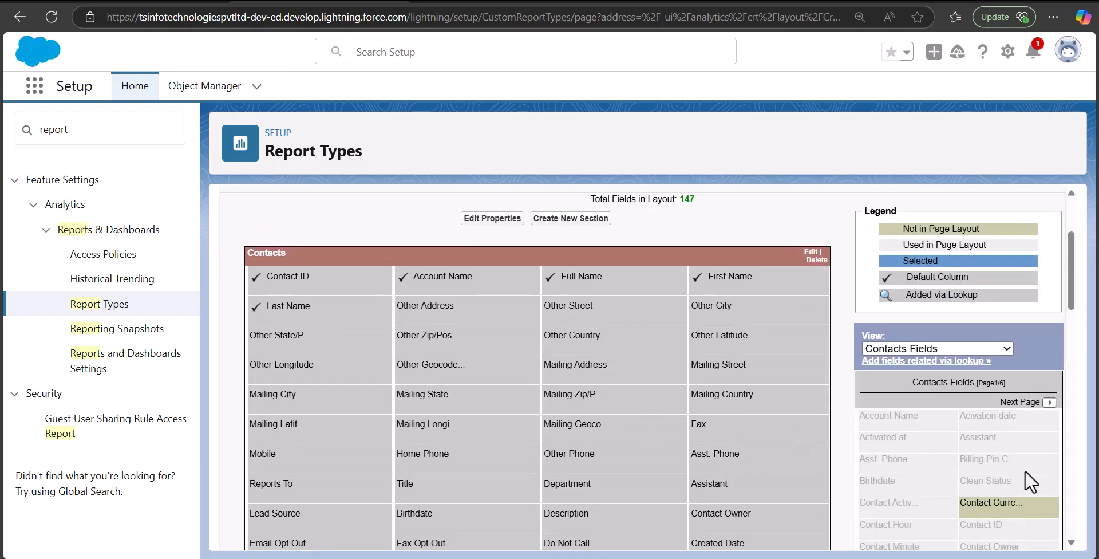
scroll(1034, 477, down, 1)
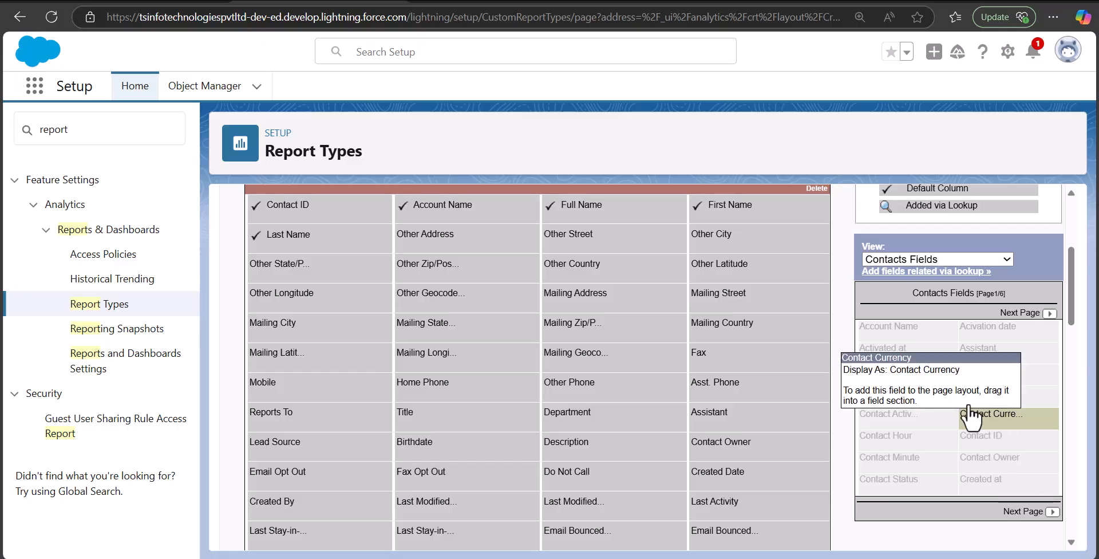
scroll(976, 419, up, 1)
drag(912, 385, 982, 384)
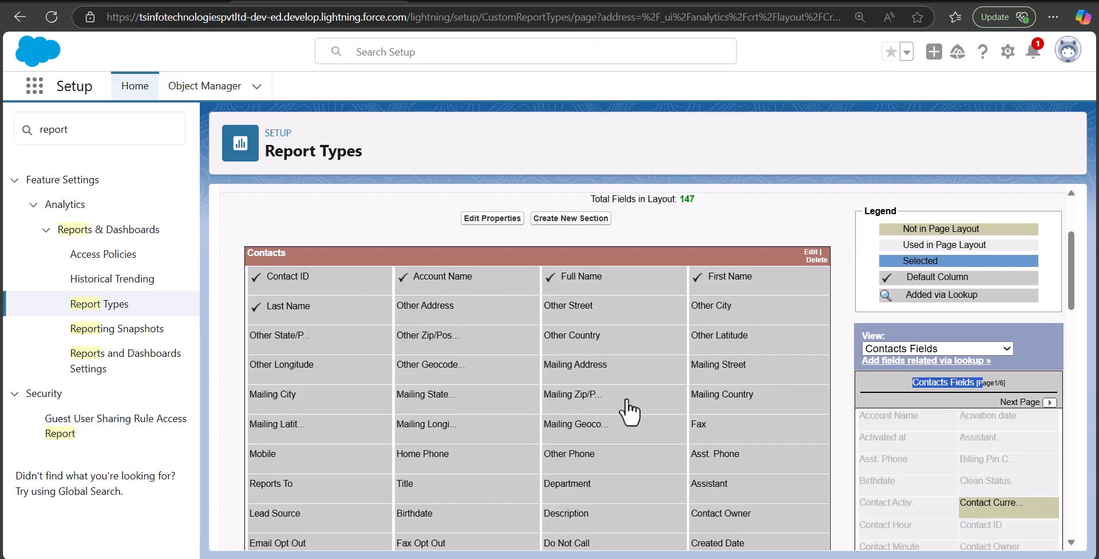
drag(995, 513, 686, 413)
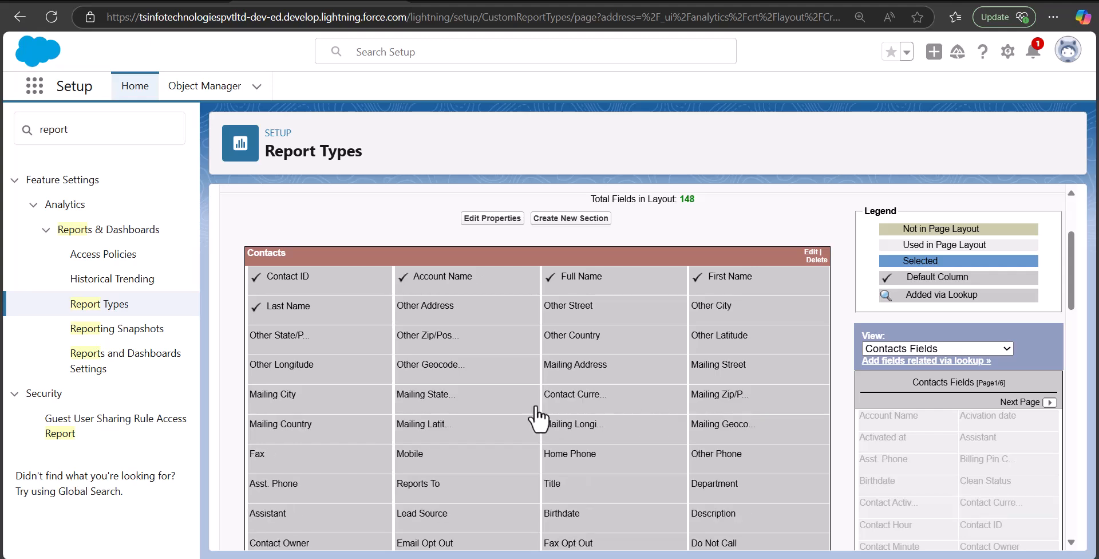
Save the field layout and check for Contact Currency among the Contacts fields in the layout preview.
scroll(534, 412, down, 2)
scroll(493, 297, up, 3)
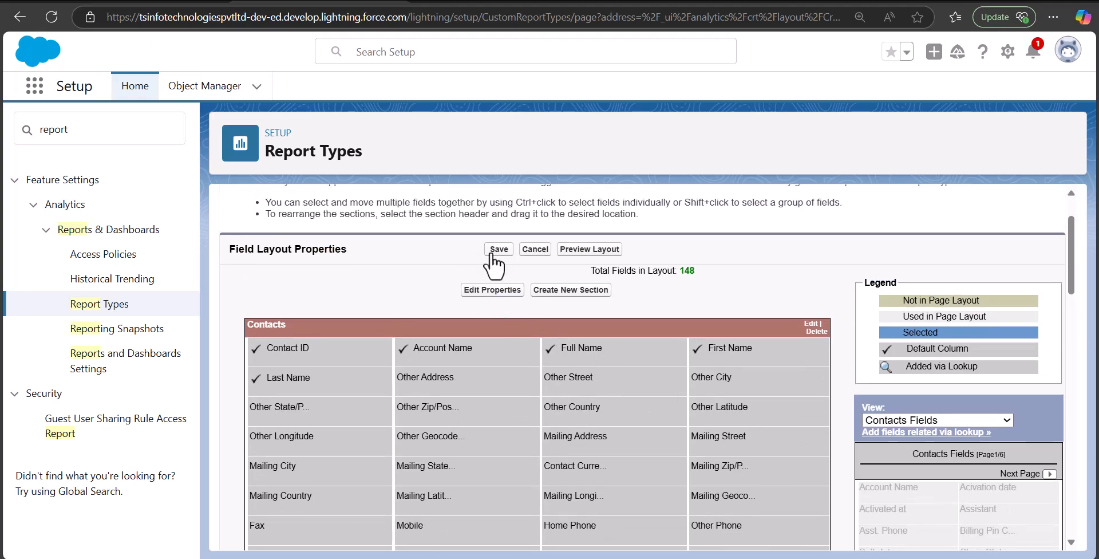
scroll(801, 481, down, 5)
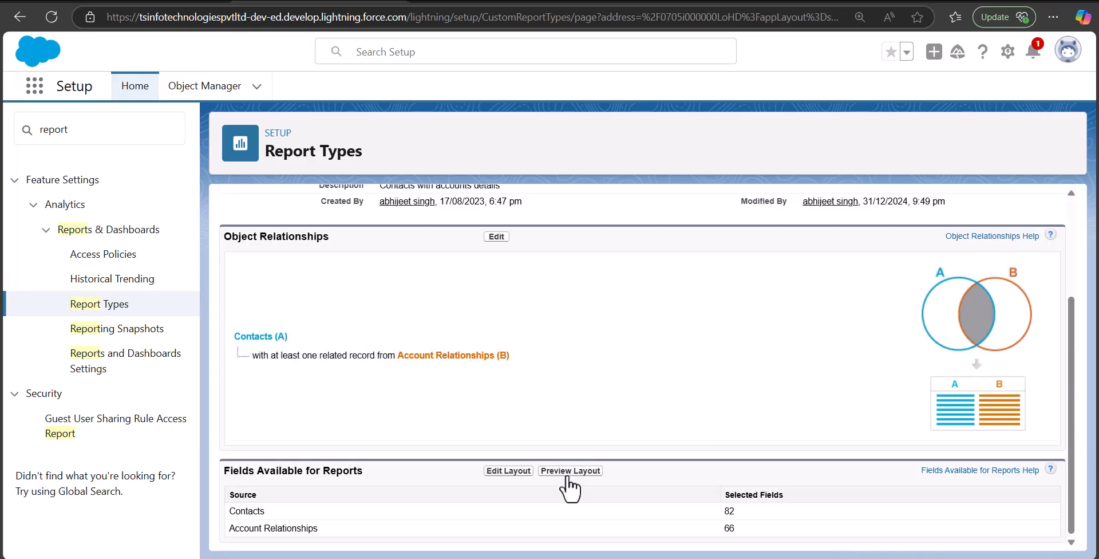
click(571, 468)
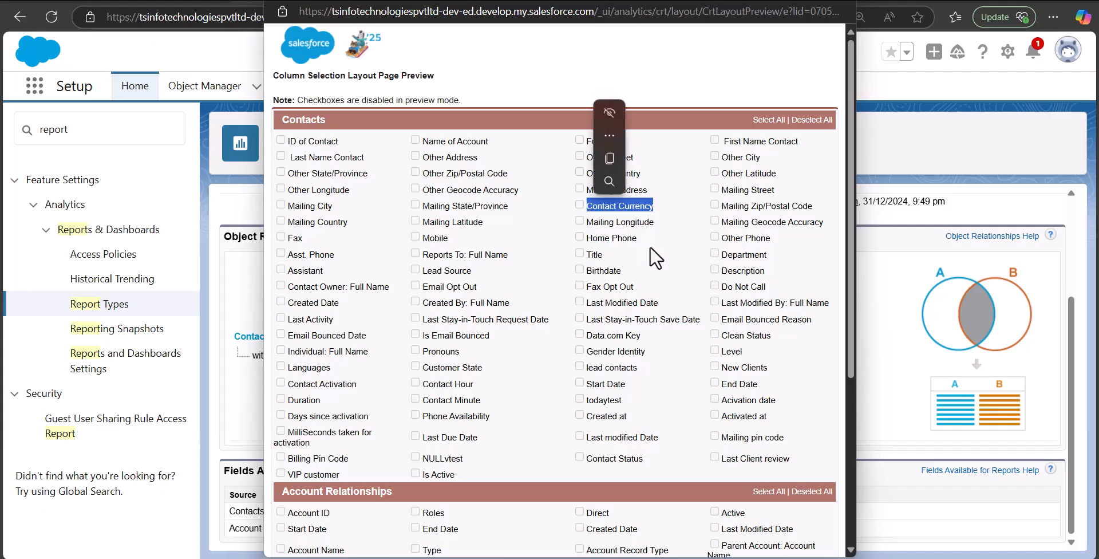
click(714, 82)
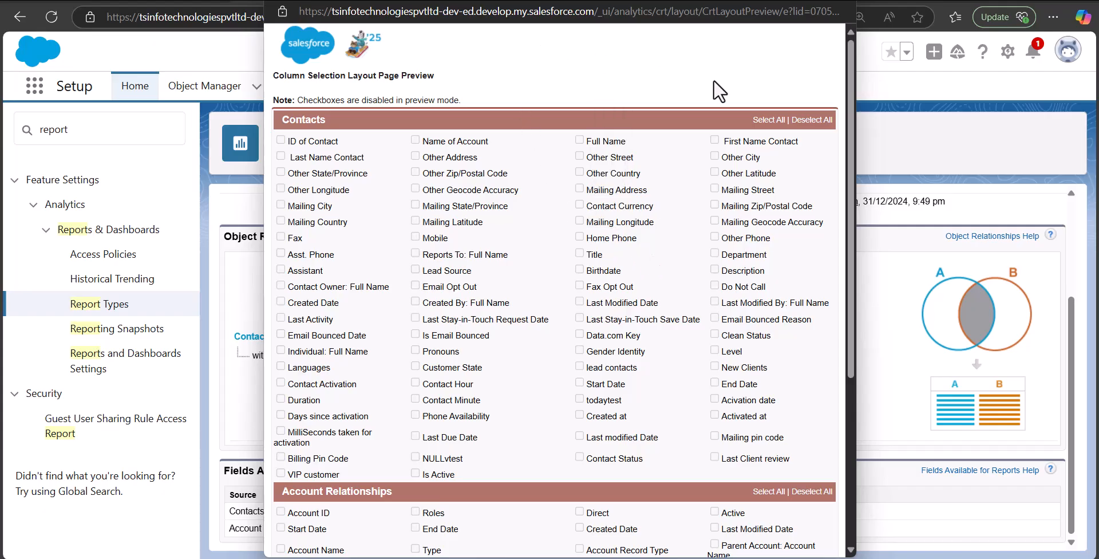